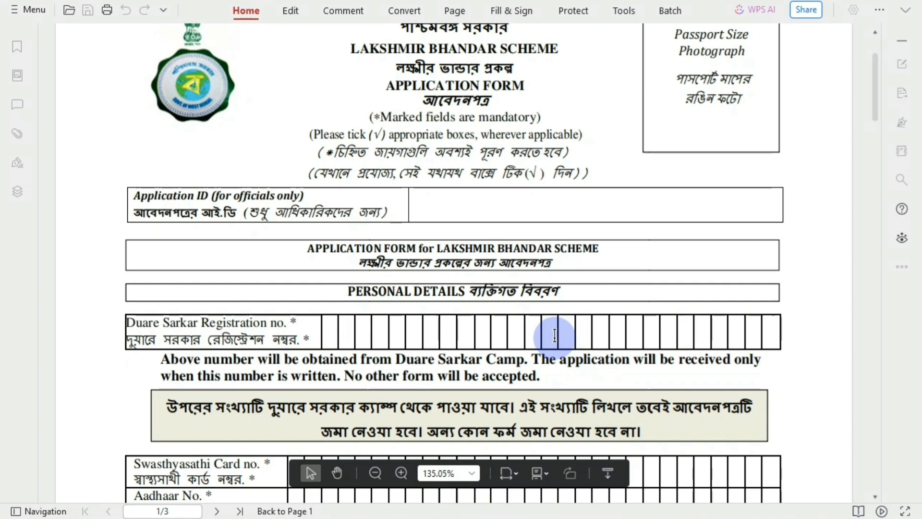
Step: Outline the passport photograph box, the Application ID box and the Duare Sarkar Registration no. cells with red rectangles
scroll(555, 335, "up", 2)
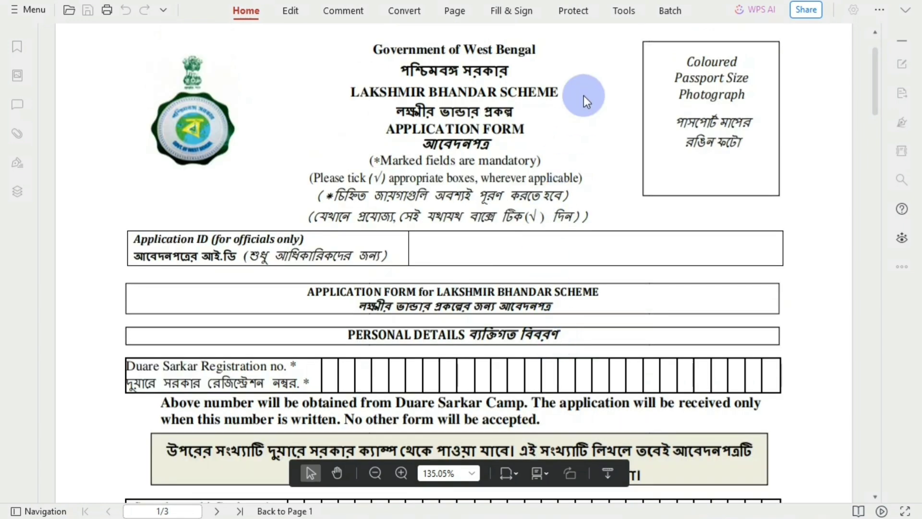
left_click(594, 0)
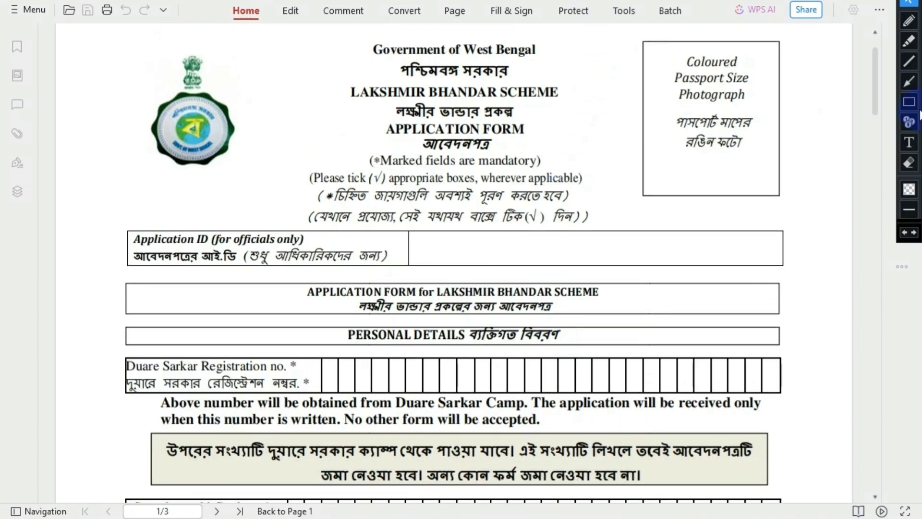
left_click(909, 103)
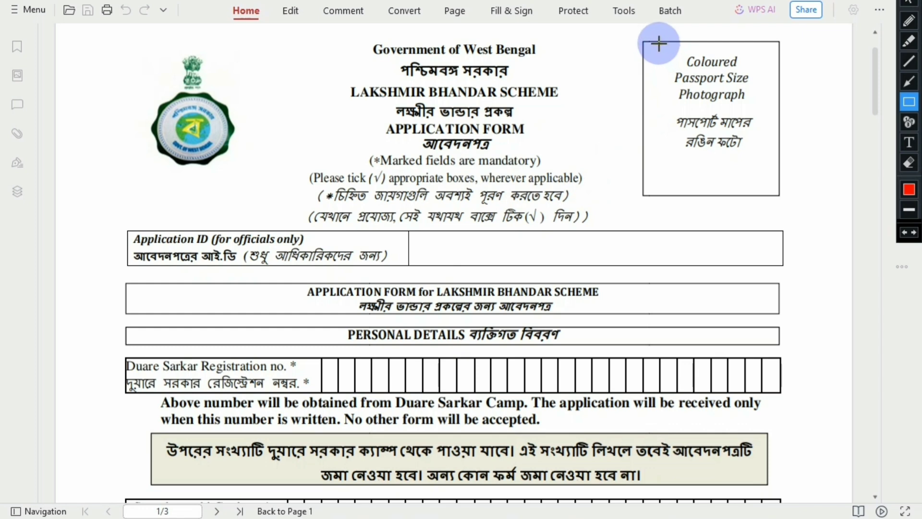
left_click_drag(649, 43, 775, 187)
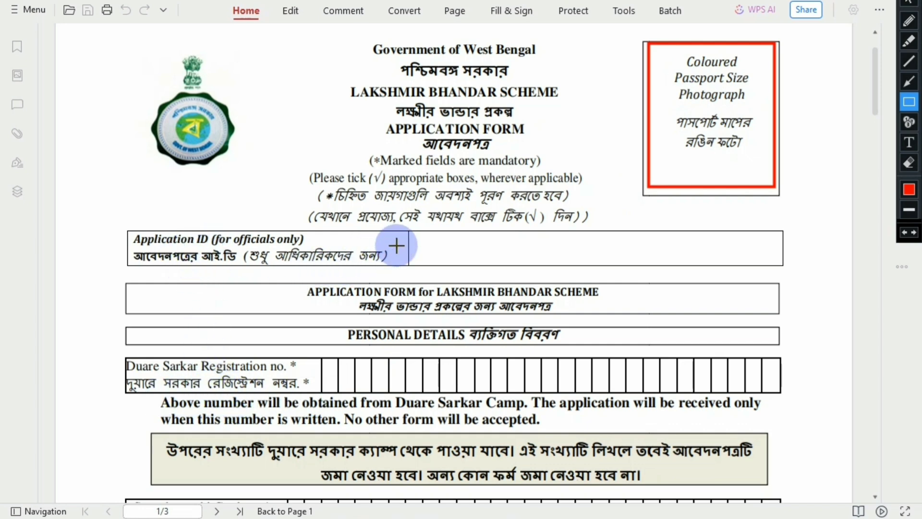
left_click_drag(425, 235, 742, 261)
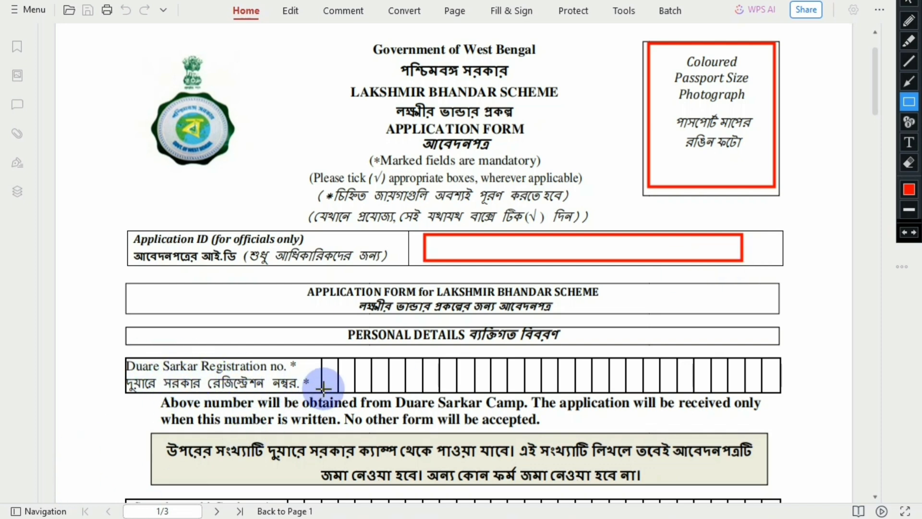
mouse_move(328, 369)
left_mouse_down()
mouse_move(541, 391)
mouse_move(631, 385)
left_mouse_up()
Step: Erase the red rectangles around the photograph, Application ID and registration number fields
left_click(908, 164)
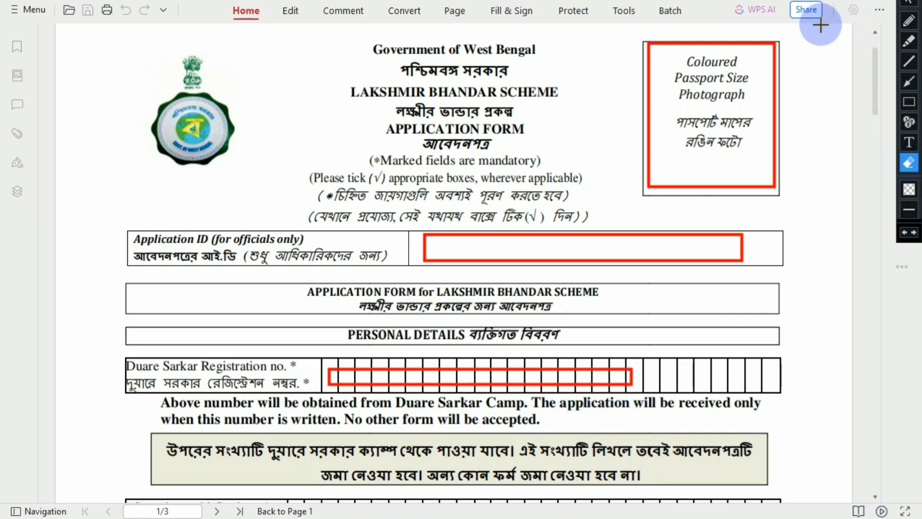
mouse_move(820, 25)
left_mouse_down()
mouse_move(817, 196)
mouse_move(526, 516)
mouse_move(47, 517)
left_mouse_up()
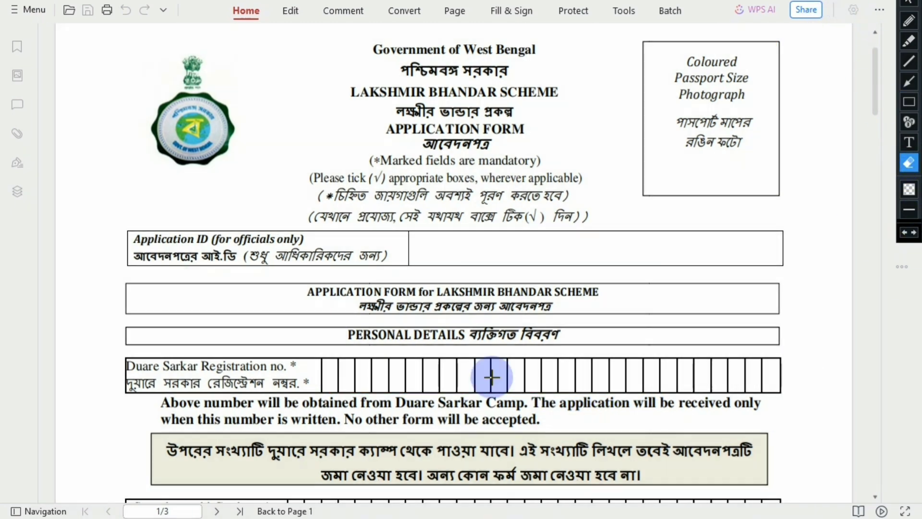
left_click(907, 3)
Step: Outline the Swasthyasathi Card no., Aadhaar No. and Applicant's first, middle and last name cells with red rectangles
scroll(710, 247, "down", 6)
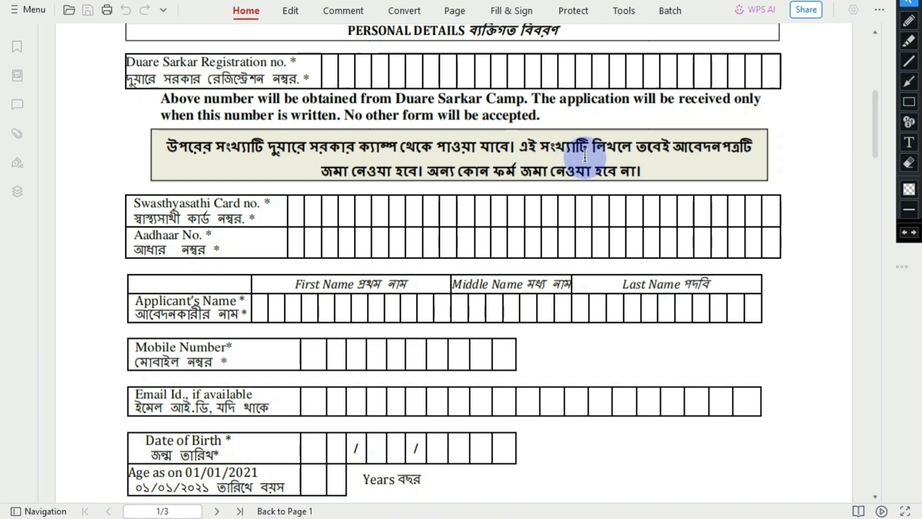
left_click(908, 101)
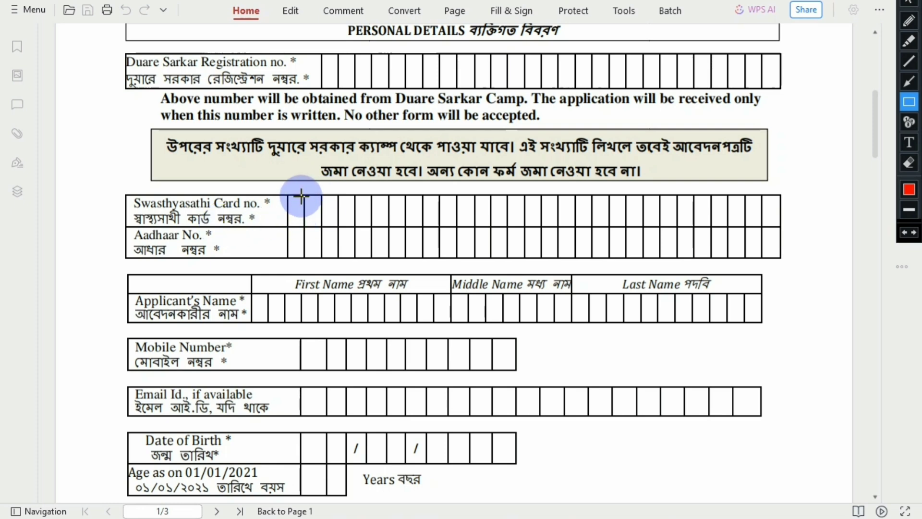
mouse_move(291, 200)
left_mouse_down()
mouse_move(346, 211)
mouse_move(594, 216)
left_mouse_up()
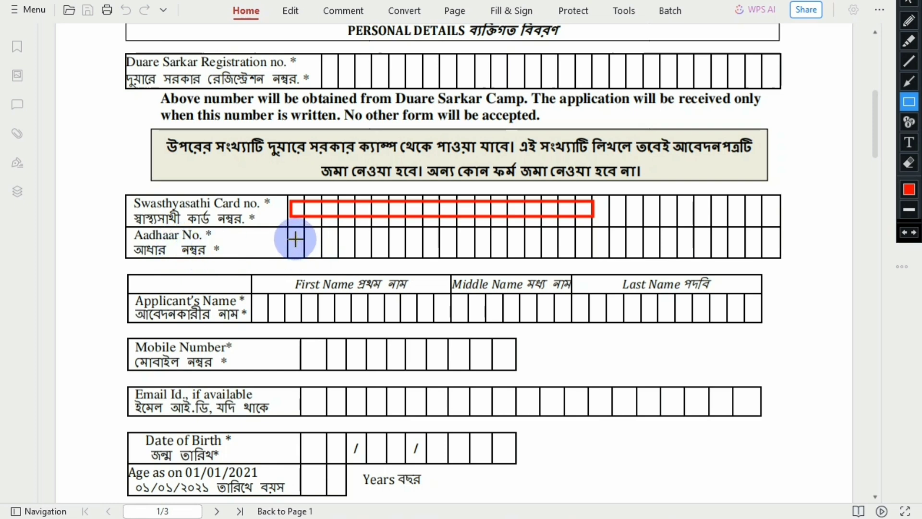
mouse_move(293, 231)
left_mouse_down()
mouse_move(462, 255)
mouse_move(646, 244)
left_mouse_up()
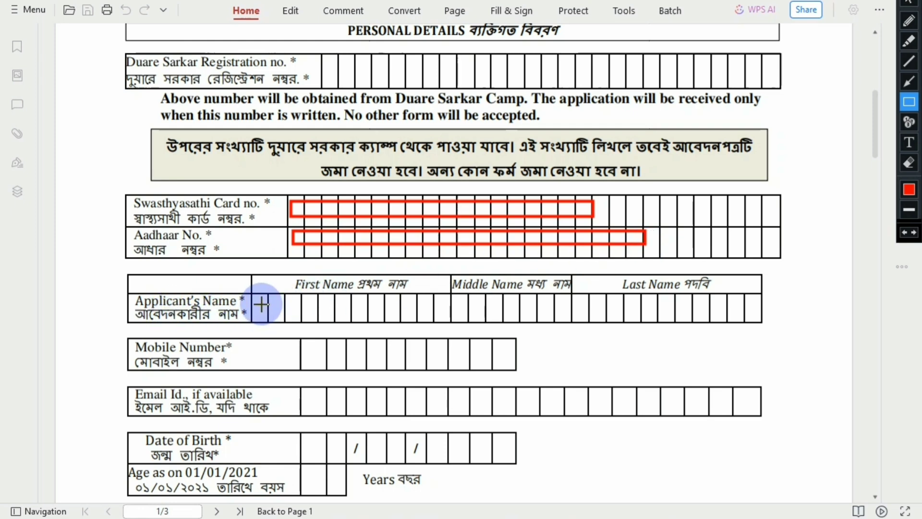
left_click_drag(258, 304, 438, 314)
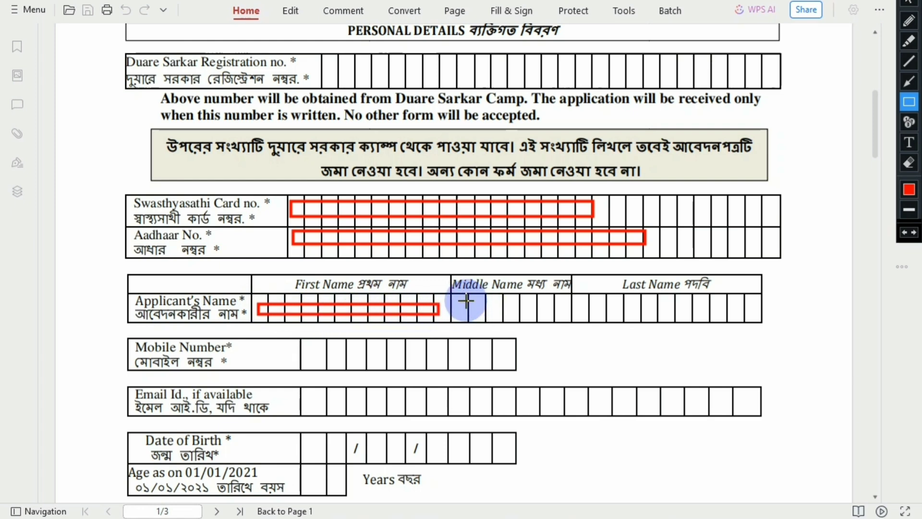
left_click_drag(452, 300, 666, 313)
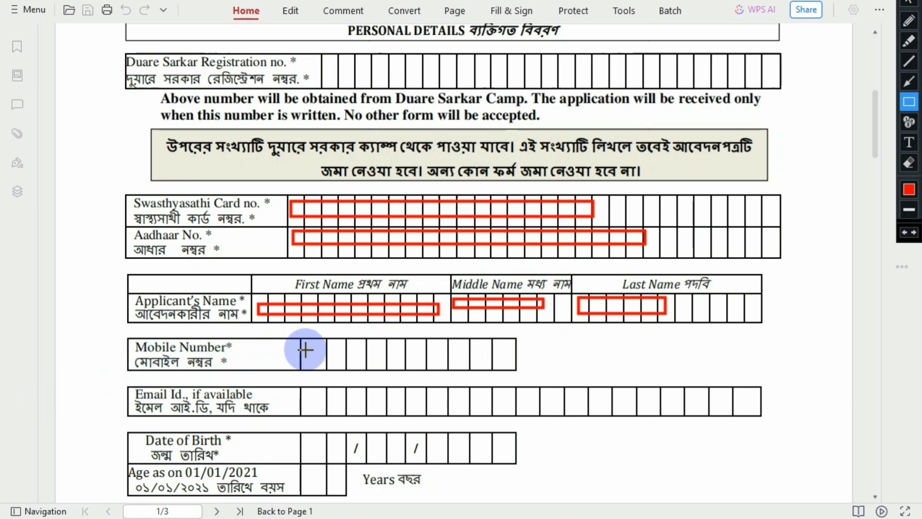
Step: Outline the Mobile Number, Email Id, Date of Birth and Age cells with red rectangles
left_click_drag(307, 348, 506, 358)
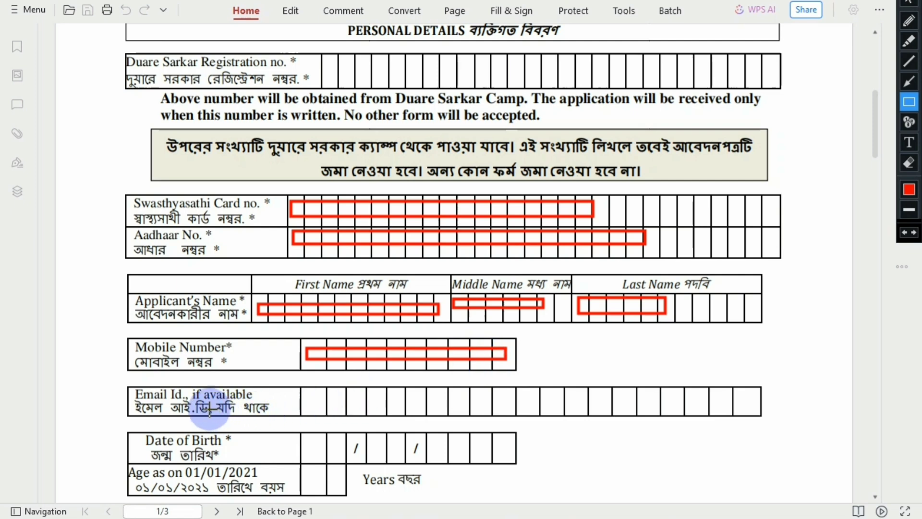
left_click_drag(315, 394, 566, 403)
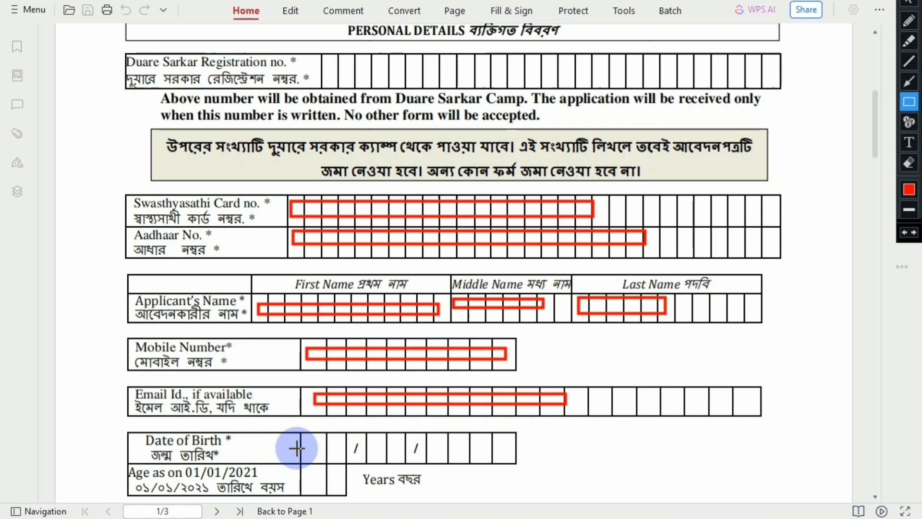
left_click_drag(310, 444, 502, 455)
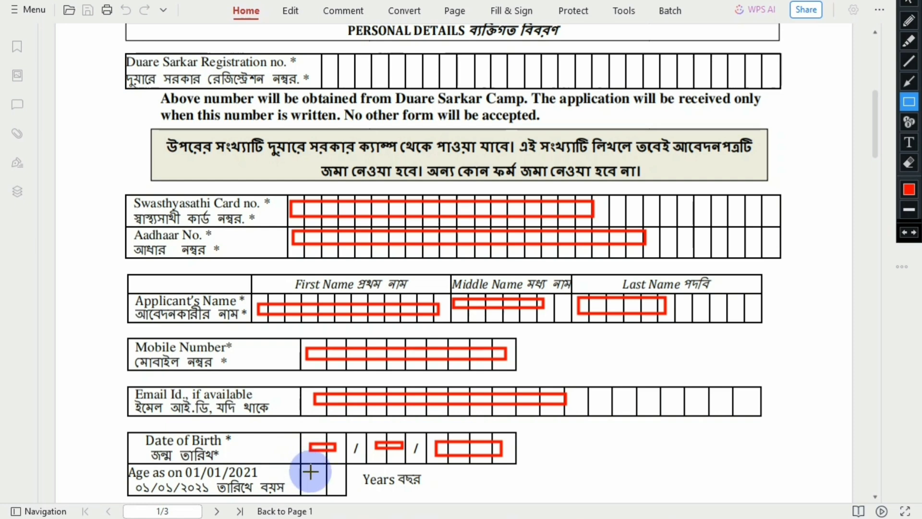
left_click_drag(310, 471, 335, 486)
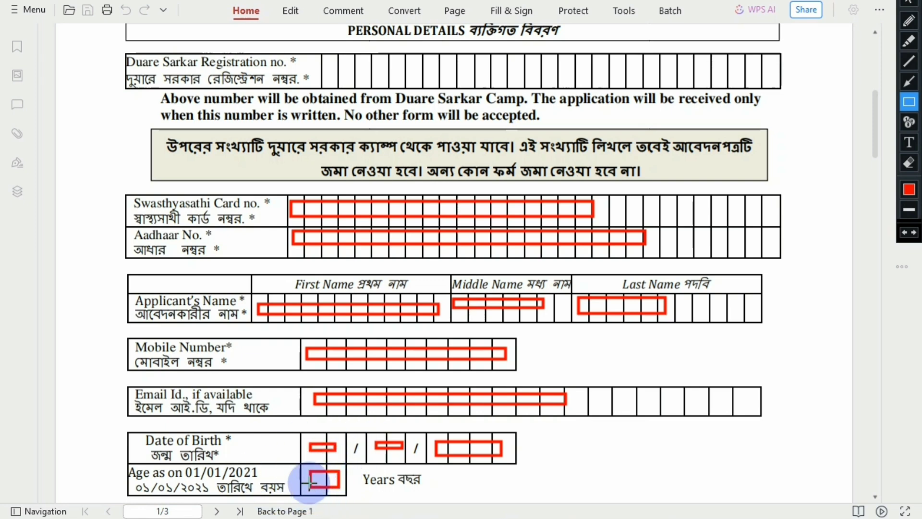
Step: Erase all red rectangles from the card number, applicant name, contact and birth date fields
left_click(909, 163)
left_click_drag(783, 173, 1, 517)
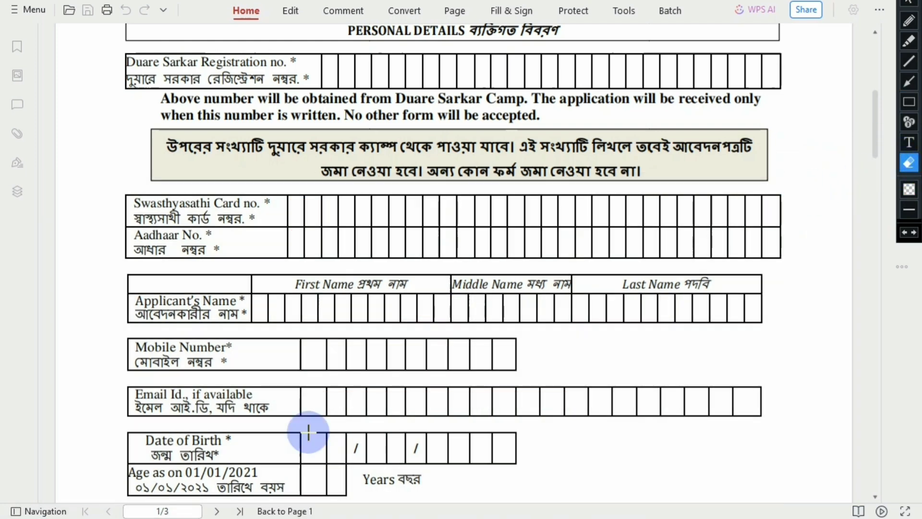
left_click(909, 4)
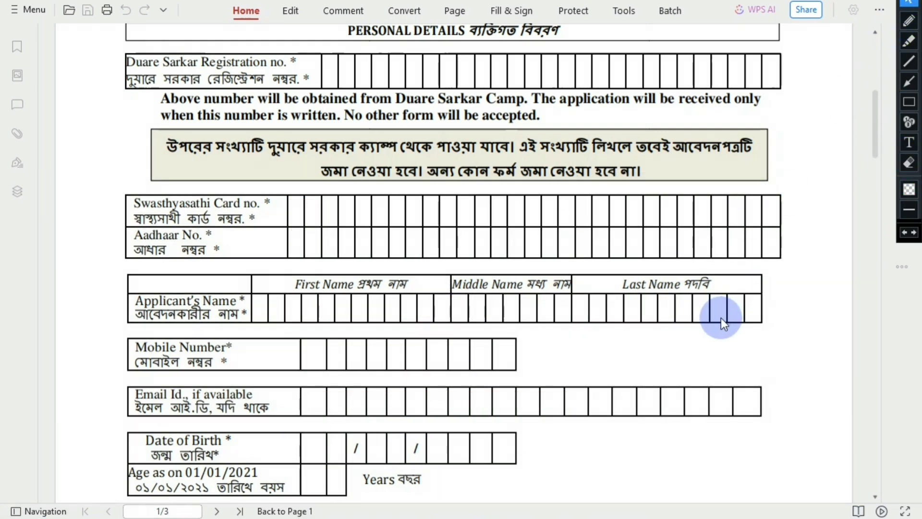
Step: Outline the first, middle and last name cells of the Father's Name row with red rectangles
scroll(719, 317, "down", 5)
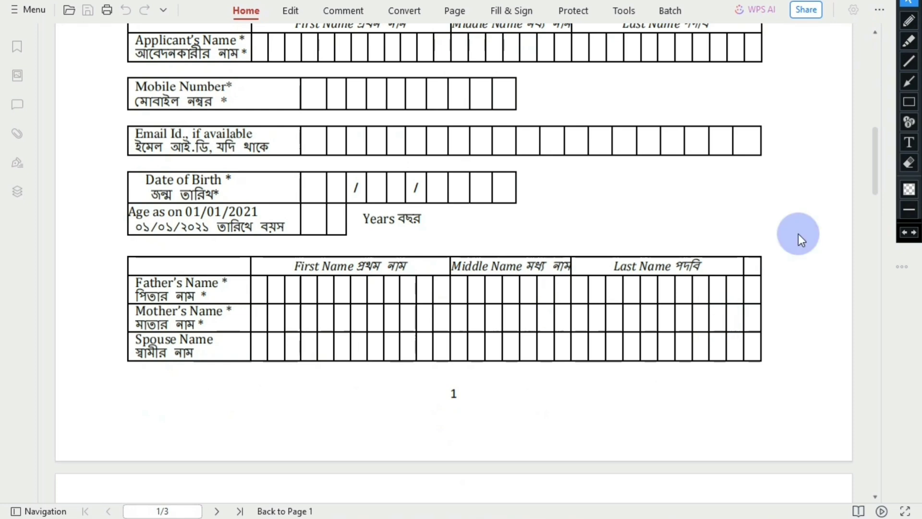
left_click(908, 101)
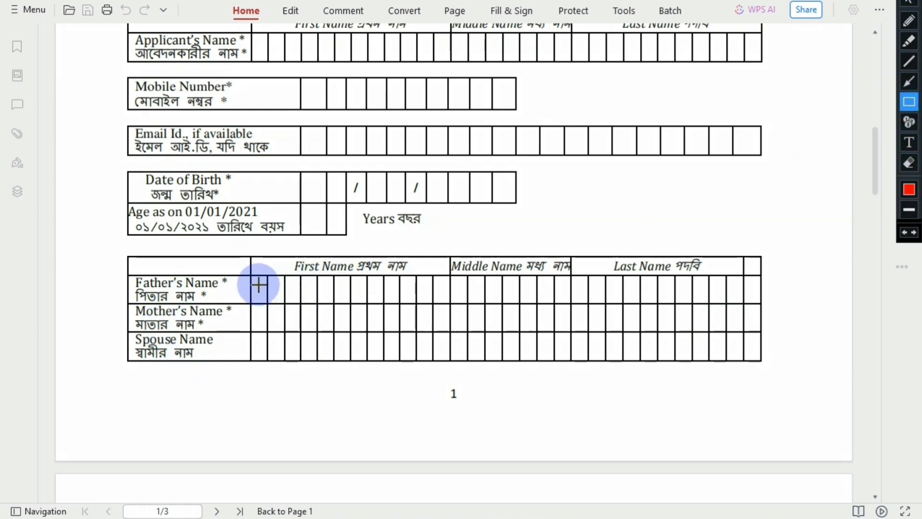
left_click_drag(258, 284, 442, 293)
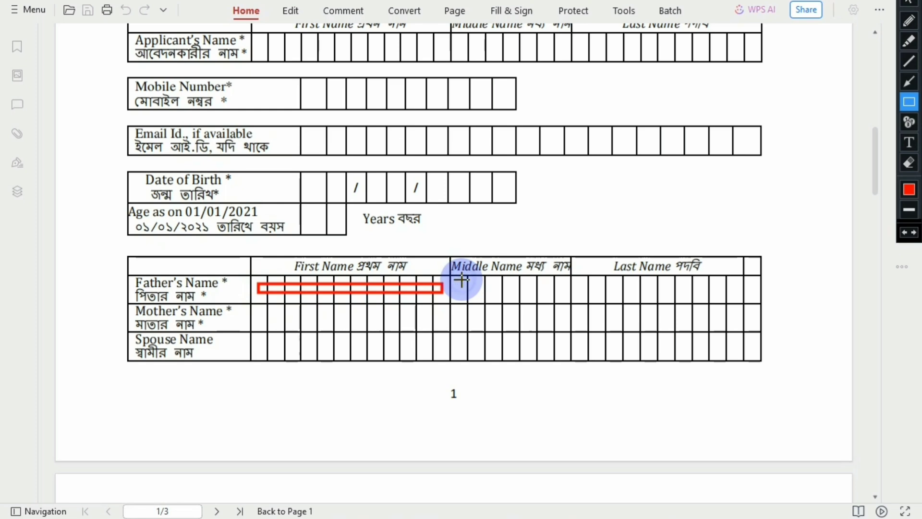
left_click_drag(461, 280, 480, 300)
left_click_drag(505, 295, 728, 294)
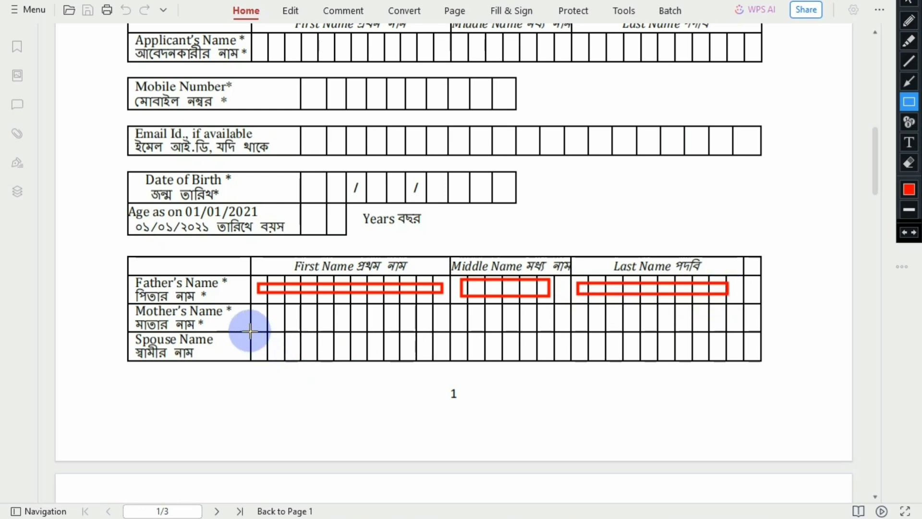
Step: Outline the first, middle and last name cells of the Mother's Name and Spouse Name rows with red rectangles
left_click_drag(260, 315, 389, 322)
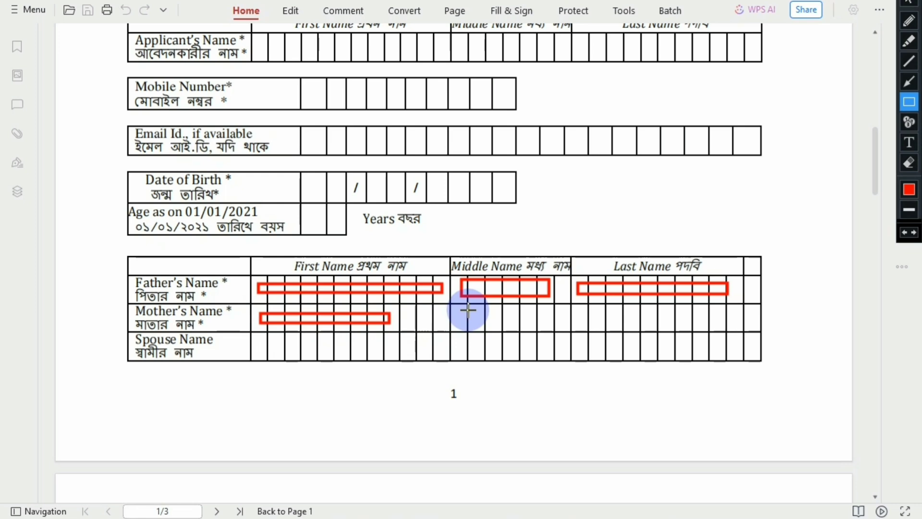
left_click_drag(460, 310, 752, 330)
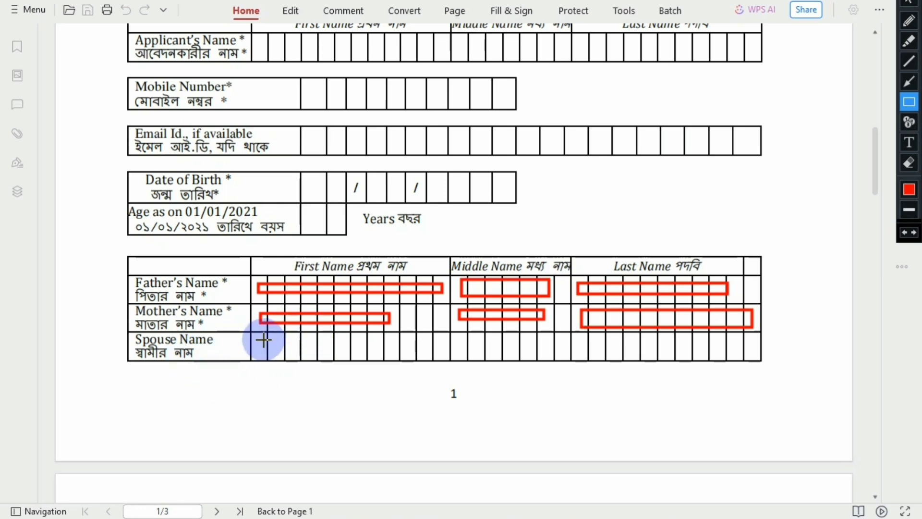
left_click_drag(260, 340, 388, 354)
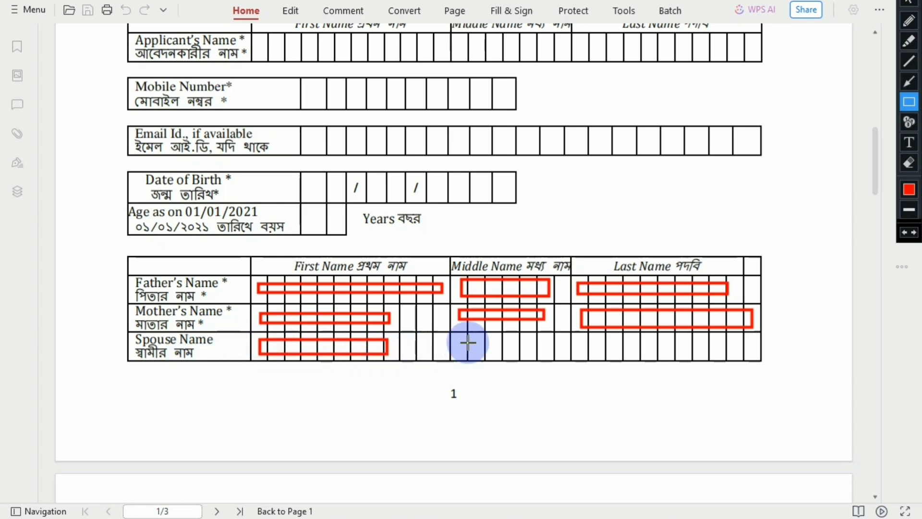
left_click_drag(467, 342, 550, 345)
left_click_drag(607, 342, 738, 355)
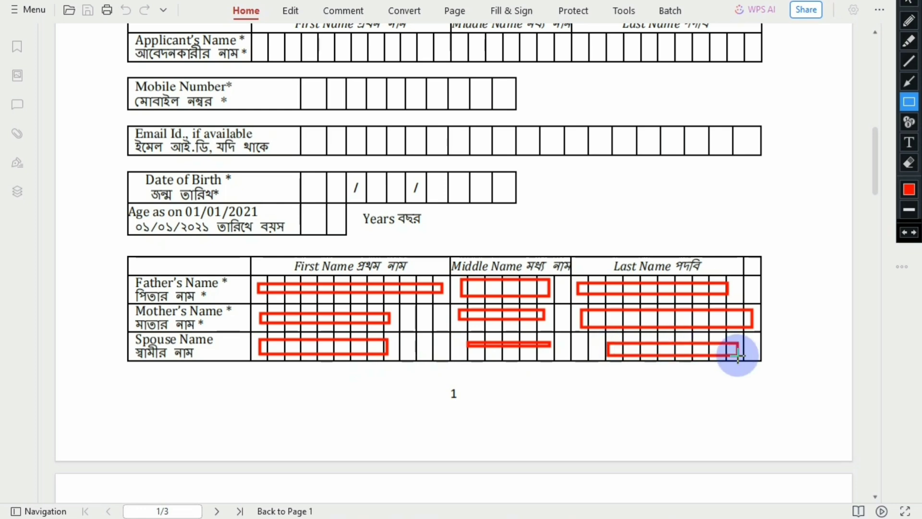
Step: Erase the red rectangles from the father, mother and spouse name rows
left_click(909, 161)
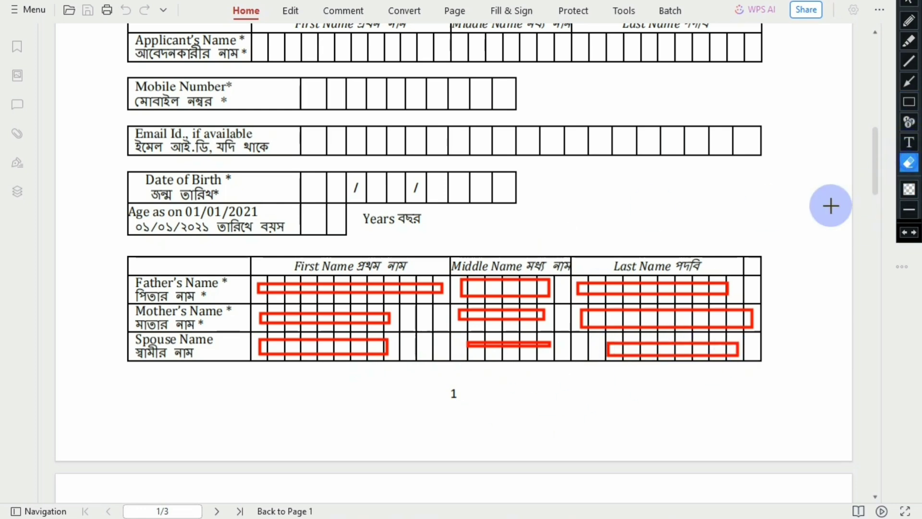
mouse_move(828, 205)
left_mouse_down()
mouse_move(625, 508)
mouse_move(14, 494)
left_mouse_up()
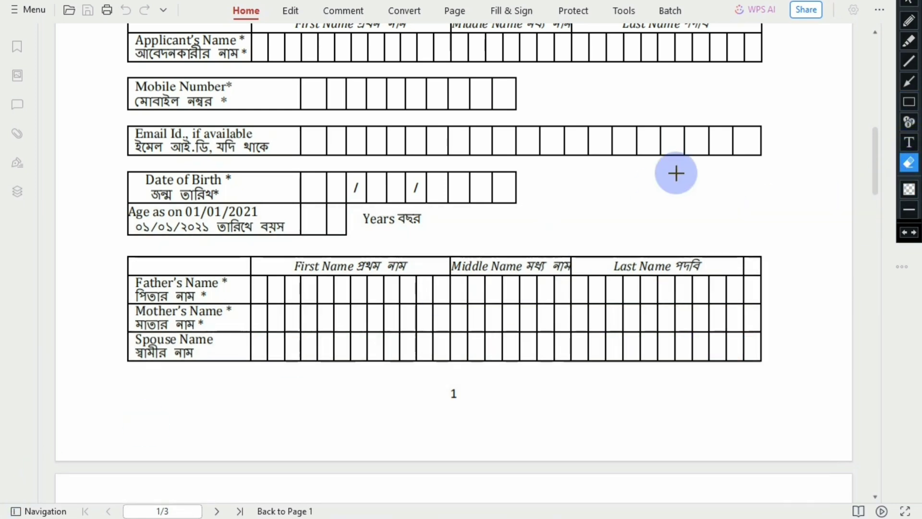
left_click(909, 3)
Step: Outline the Others, SC and ST caste tick boxes and the SC/ST certificate no. cells on page 2 with red rectangles
scroll(819, 195, "down", 5)
scroll(819, 197, "down", 3)
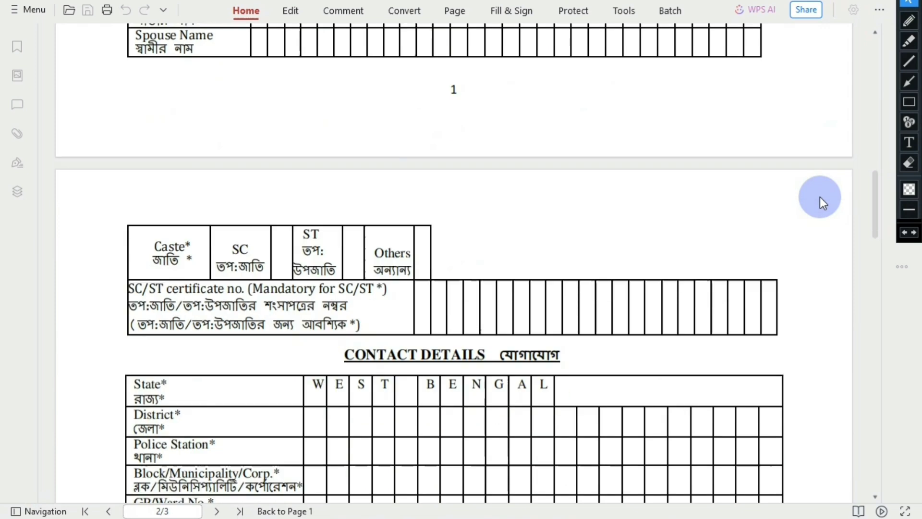
left_click(909, 101)
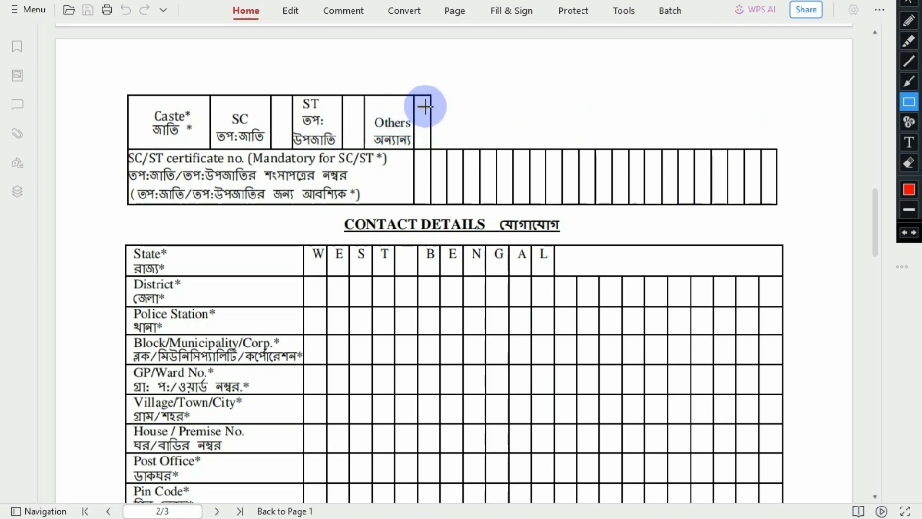
left_click_drag(418, 116, 434, 135)
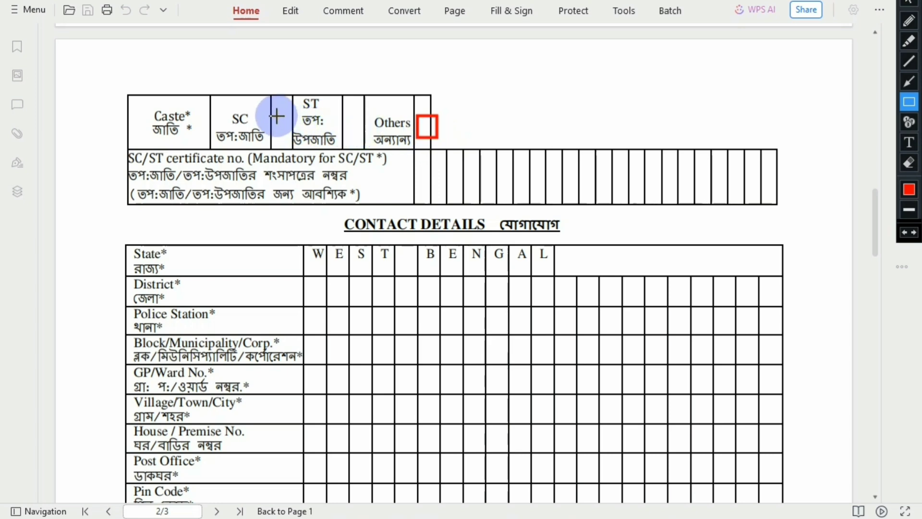
left_click_drag(275, 113, 277, 135)
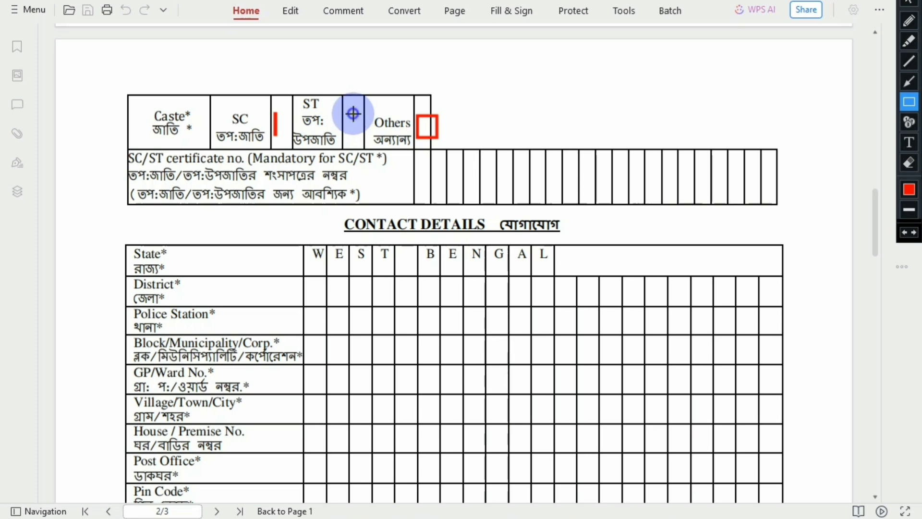
left_click_drag(353, 114, 359, 127)
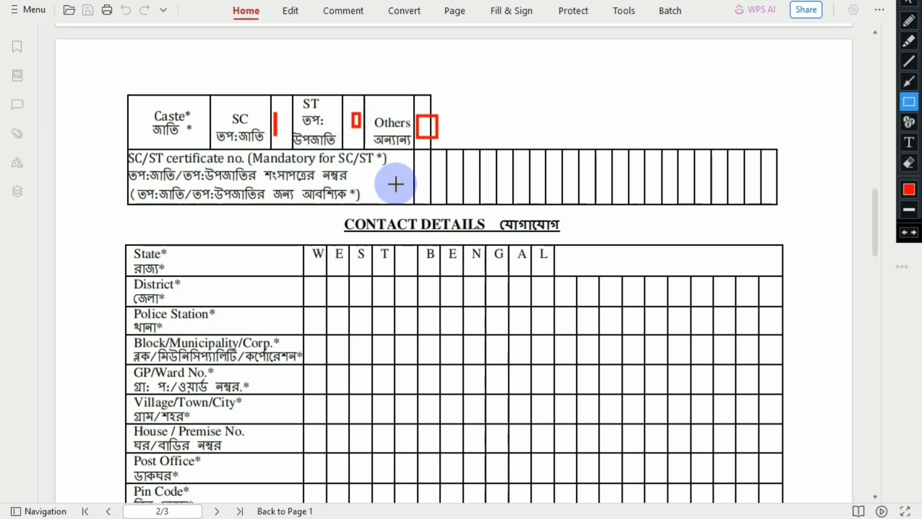
left_click_drag(416, 167, 743, 190)
Step: Erase the red rectangles from the caste tick boxes and the SC/ST certificate no. cells
left_click(910, 164)
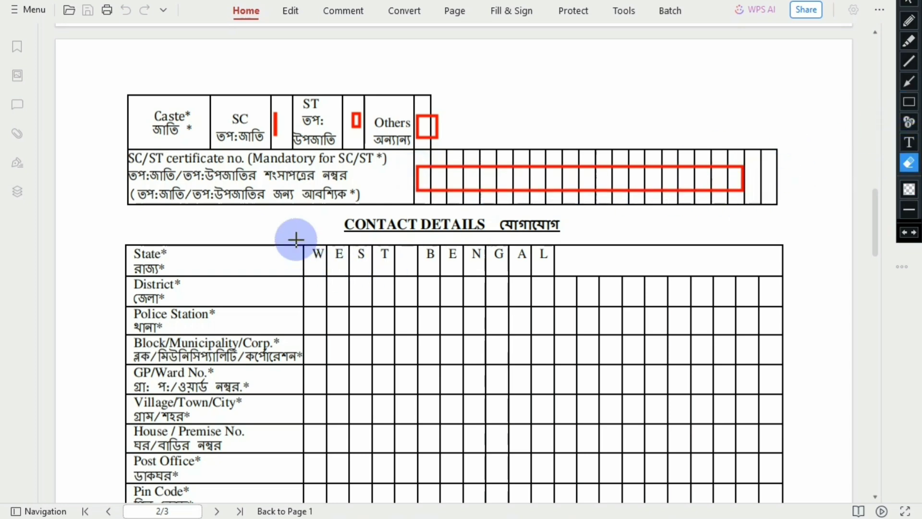
mouse_move(835, 39)
left_mouse_down()
mouse_move(747, 286)
mouse_move(1, 400)
left_mouse_up()
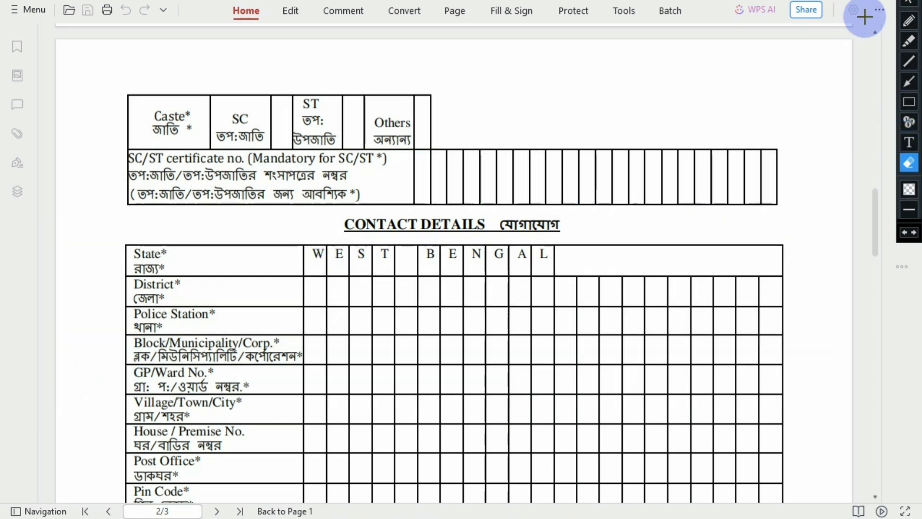
left_click(909, 3)
Step: Outline the District, Police Station and Block/Municipality/Corp. cells under Contact Details with red rectangles, using two for the block row
scroll(722, 222, "down", 3)
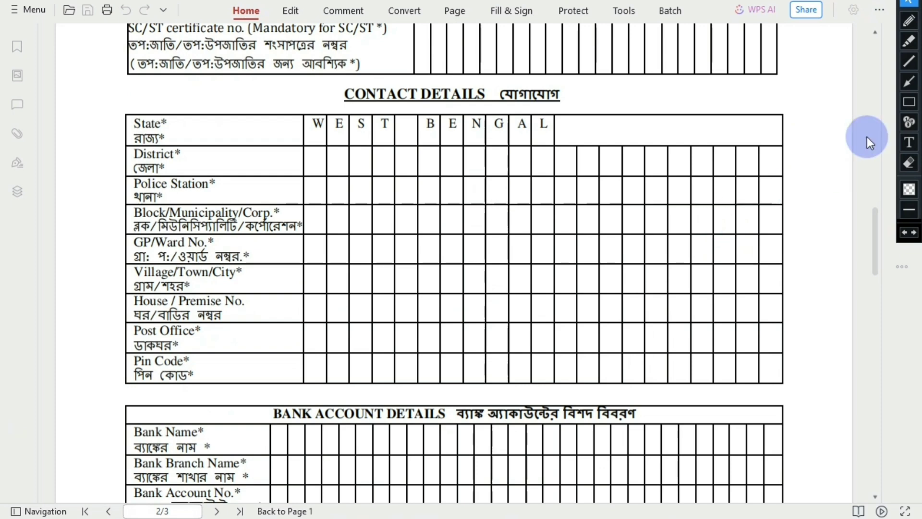
left_click(912, 100)
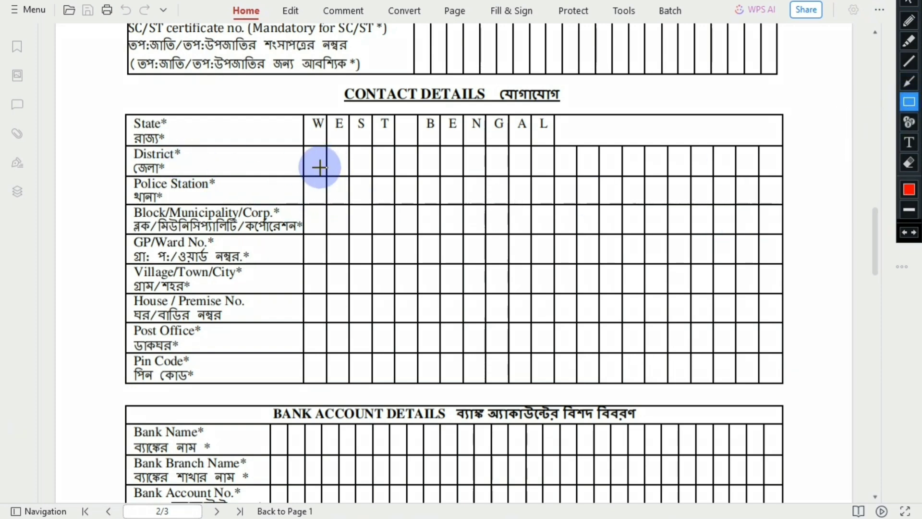
left_click_drag(311, 158, 599, 166)
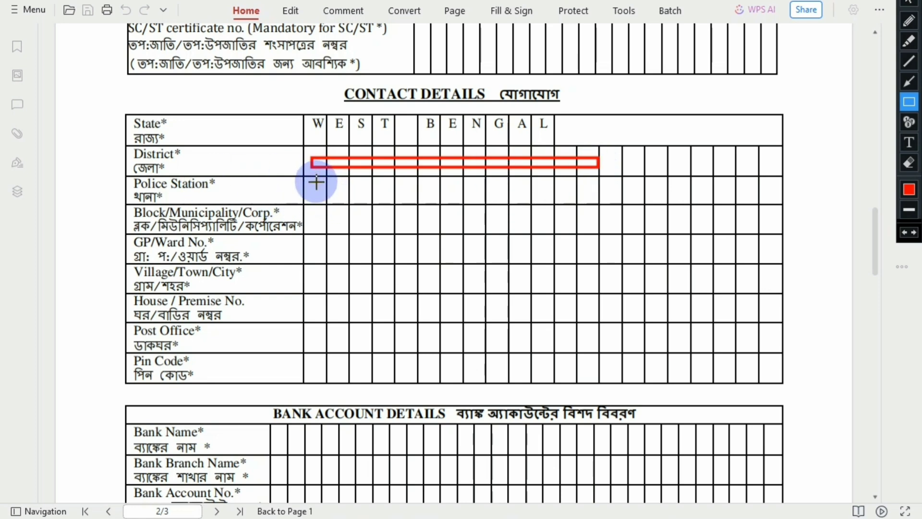
left_click_drag(316, 182, 522, 195)
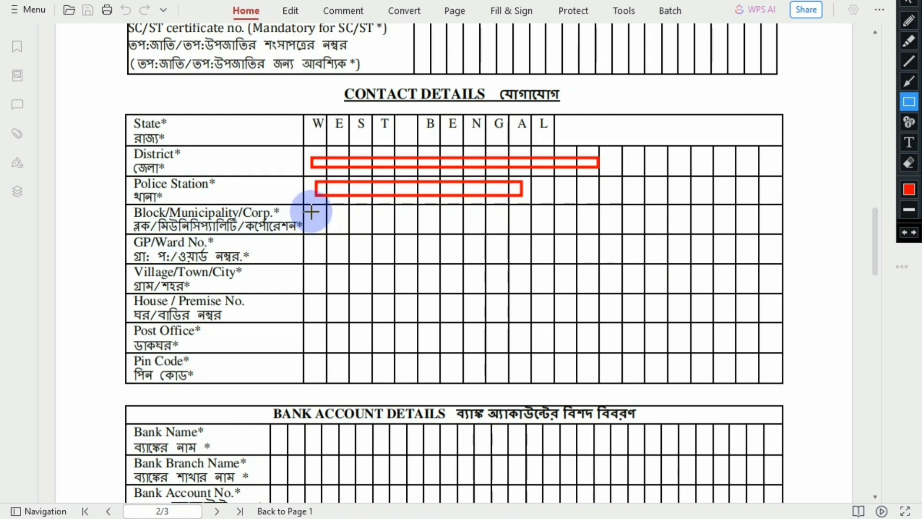
left_click_drag(312, 211, 570, 217)
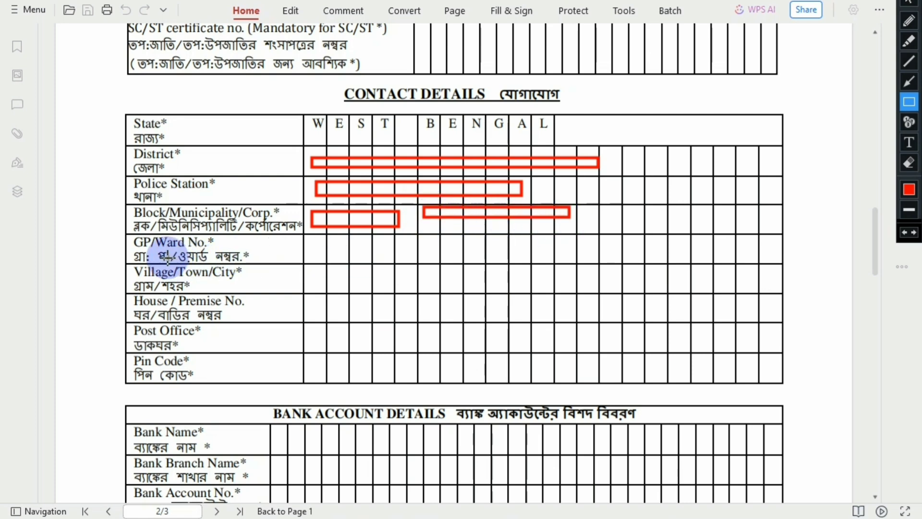
Step: Outline the GP/Ward No., Village/Town/City and House / Premise No. cells with red rectangles, using two for the GP/Ward row
left_click_drag(311, 238, 587, 253)
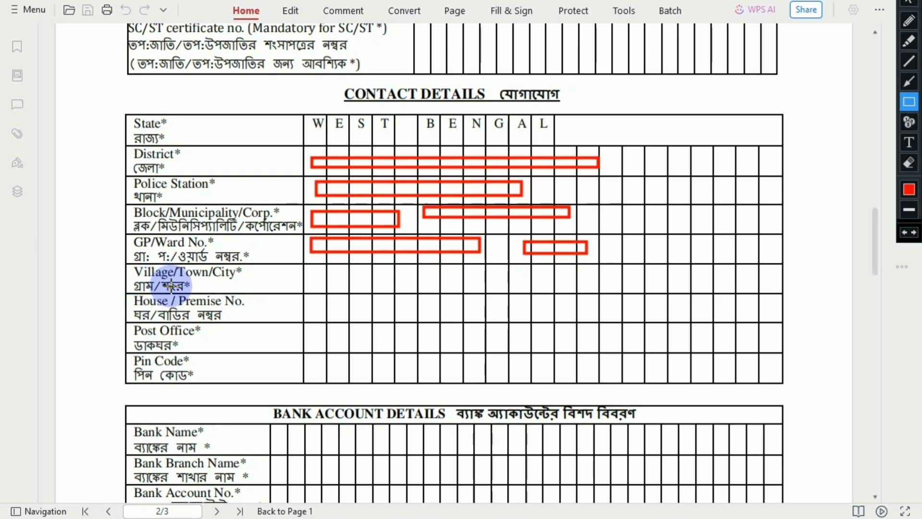
left_click_drag(311, 272, 567, 282)
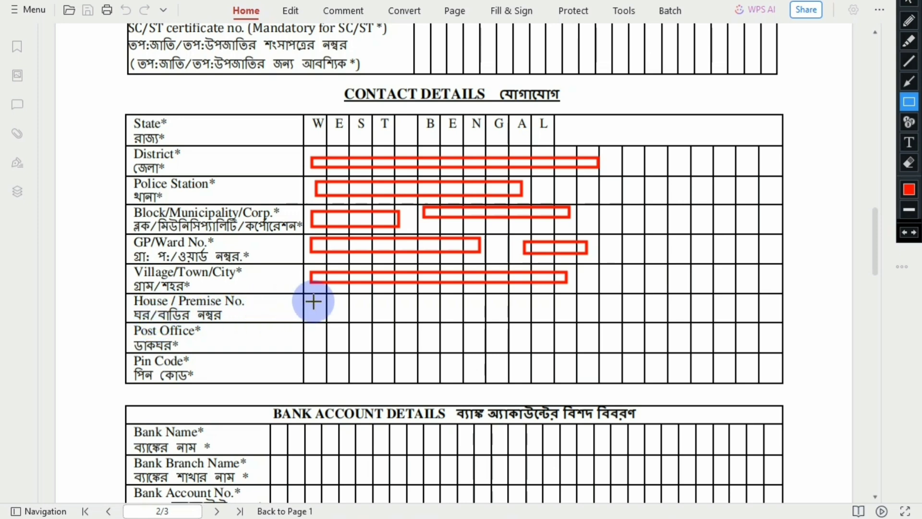
left_click_drag(316, 301, 474, 315)
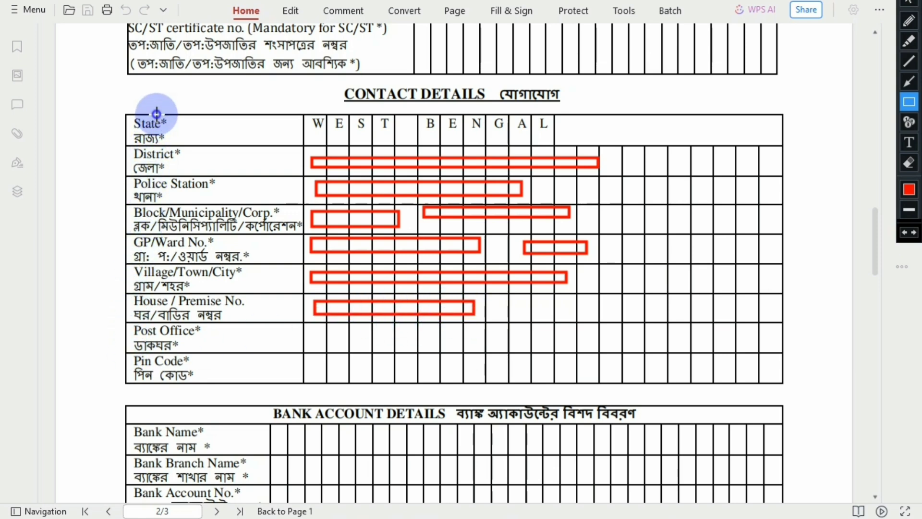
Step: Outline the State label's asterisk, the gap after the House / Premise No. label, and the Post Office and Pin Code cells with red rectangles
left_click_drag(157, 114, 177, 133)
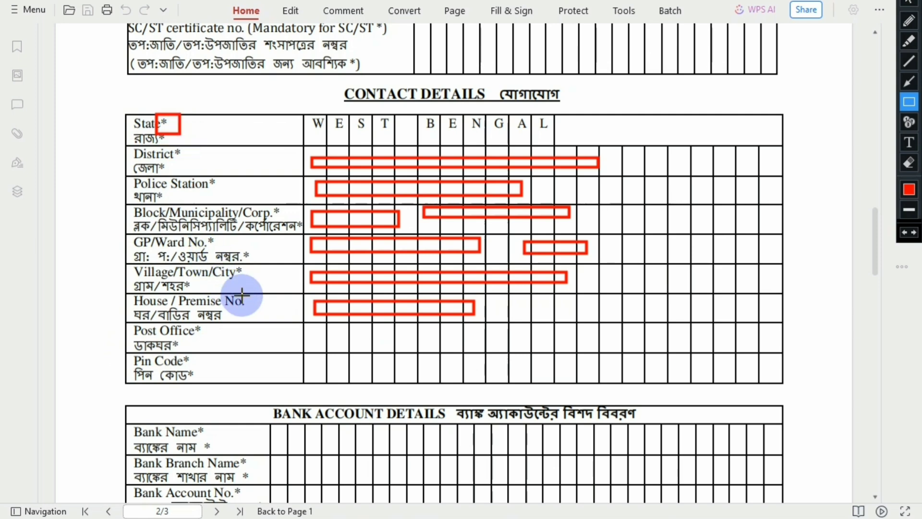
left_click_drag(247, 295, 256, 302)
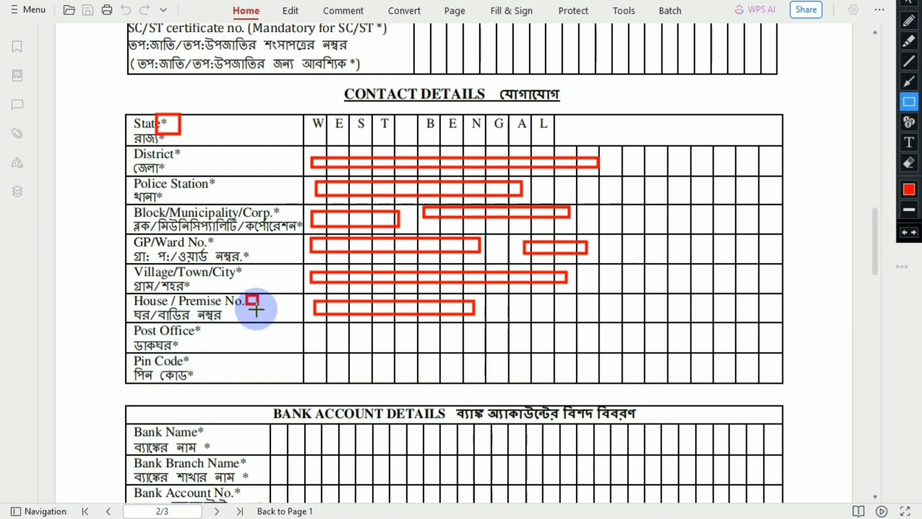
left_click_drag(311, 329, 535, 341)
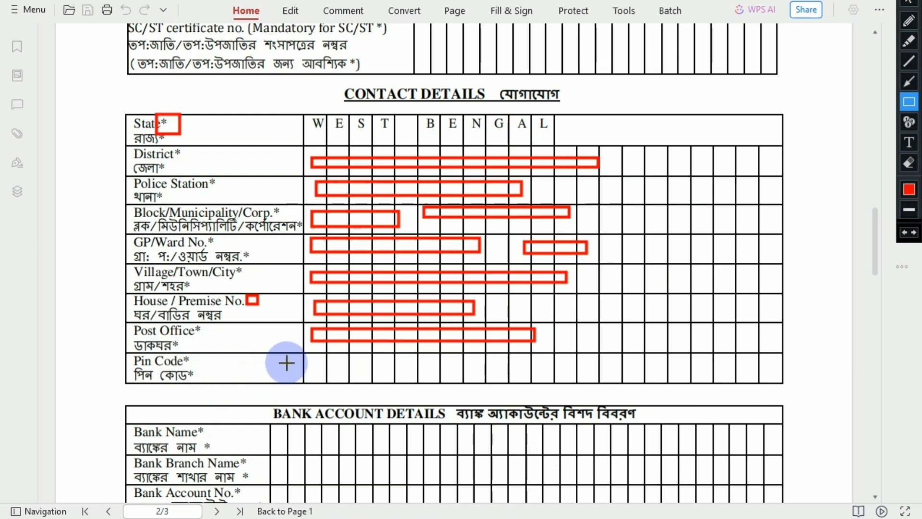
left_click_drag(314, 361, 509, 372)
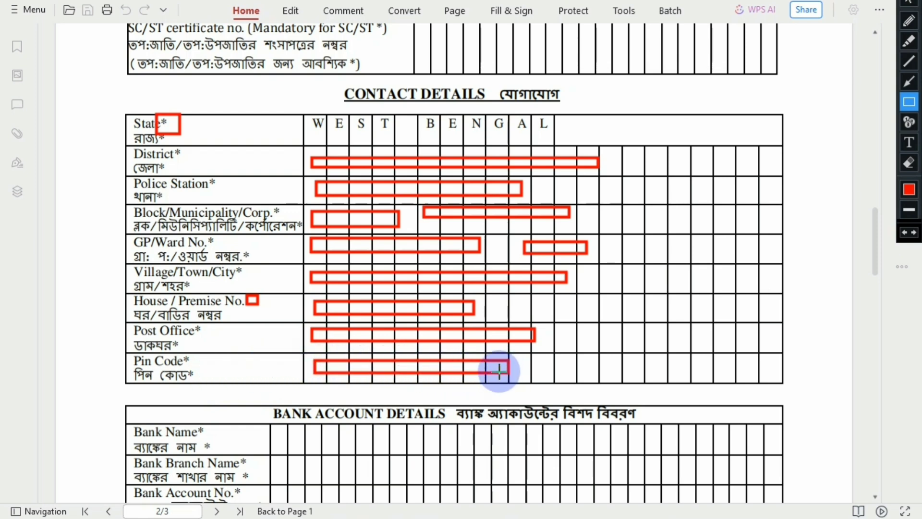
Step: Erase all red rectangles from the Contact Details table
left_click(911, 166)
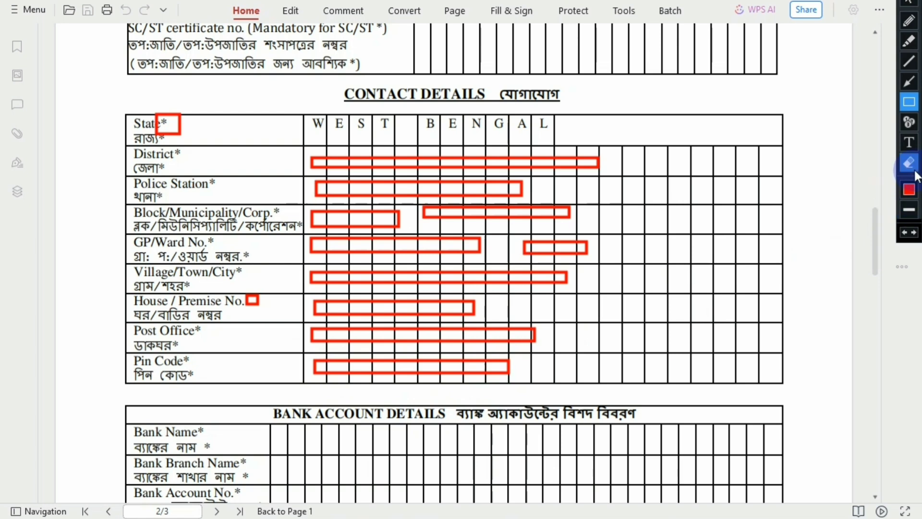
mouse_move(793, 96)
left_mouse_down()
mouse_move(792, 233)
mouse_move(498, 447)
mouse_move(288, 469)
mouse_move(48, 461)
left_mouse_up()
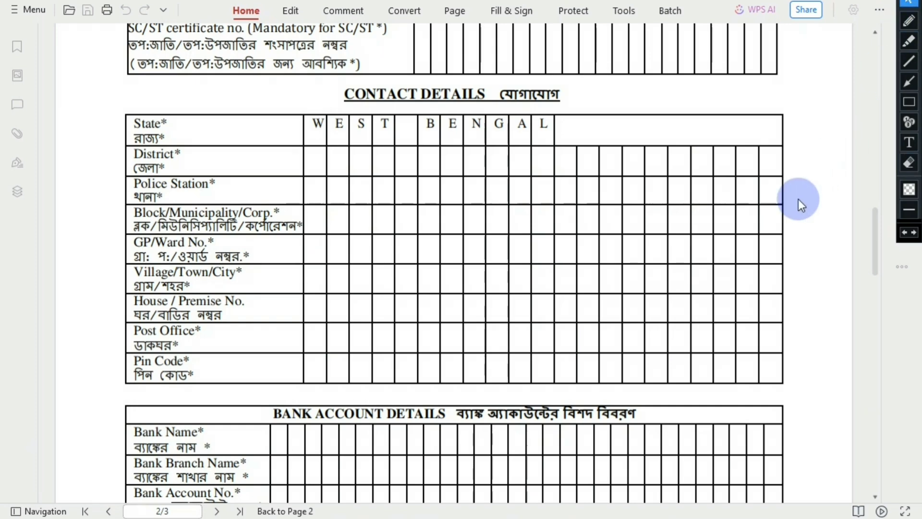
Step: Outline the Bank Name, Bank Branch Name, Bank Account No. and IFS Code cells with red rectangles
scroll(798, 199, "down", 3)
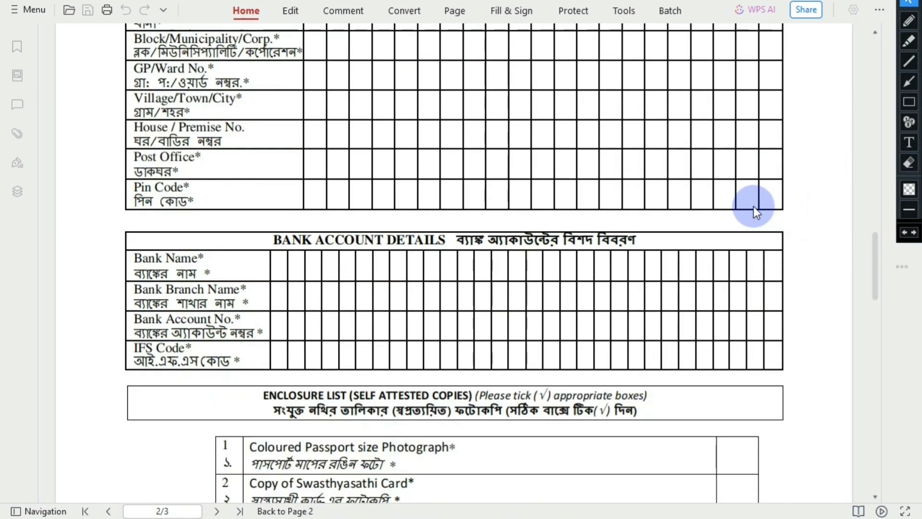
scroll(749, 206, "down", 2)
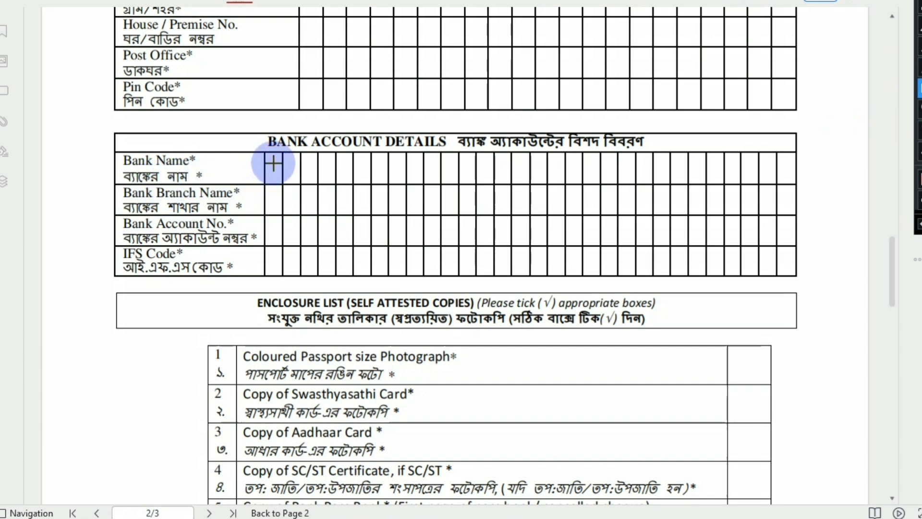
left_click_drag(271, 164, 608, 176)
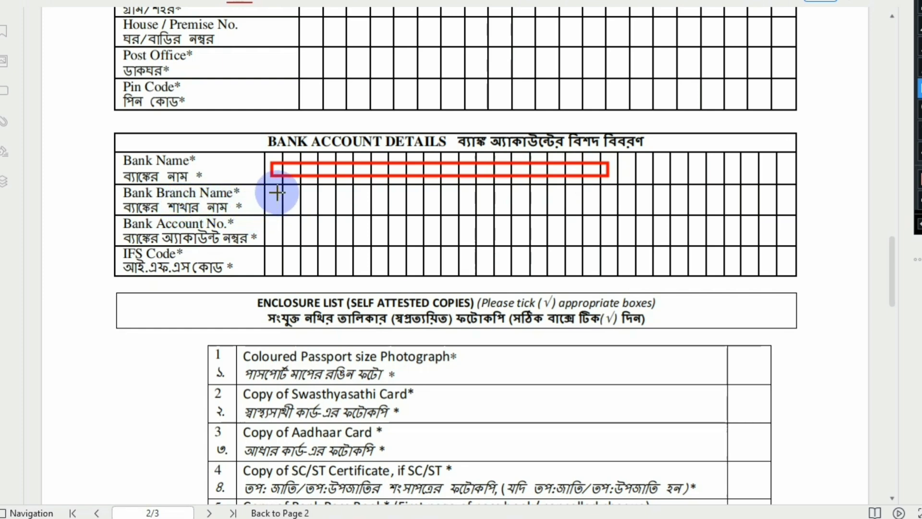
left_click_drag(276, 191, 484, 205)
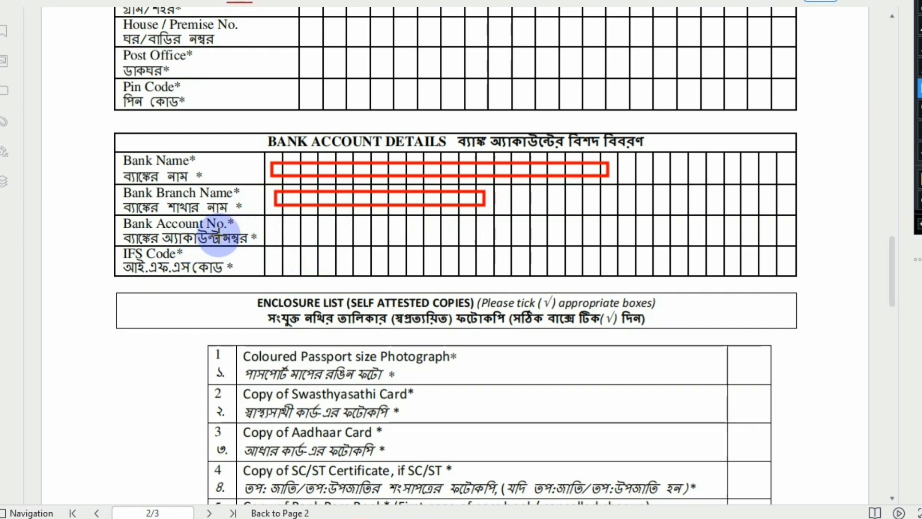
left_click_drag(274, 224, 615, 236)
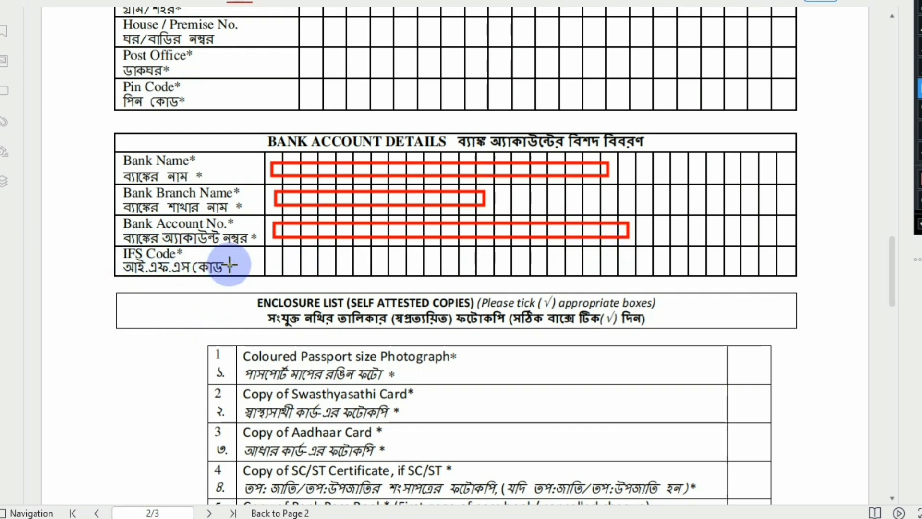
left_click_drag(272, 255, 620, 265)
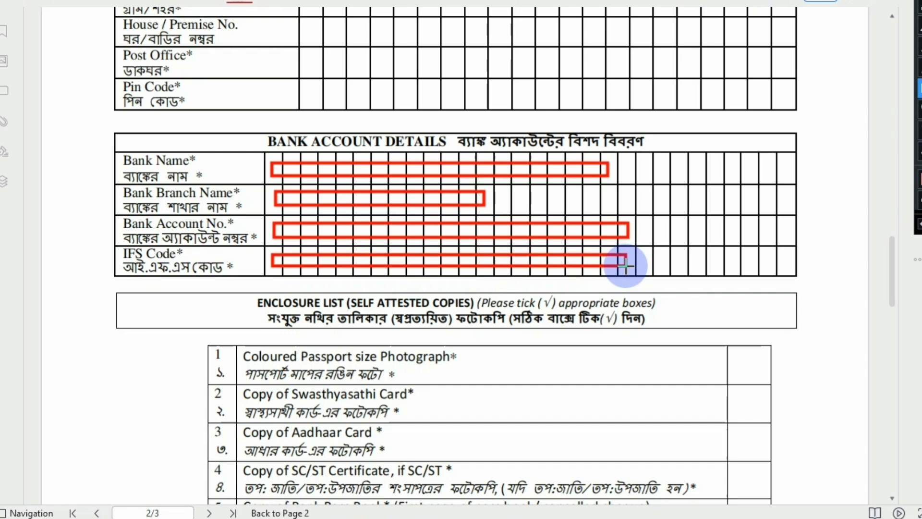
Step: Erase all red rectangles from the Bank Account Details table
left_click(919, 151)
left_click_drag(834, 114, 0, 485)
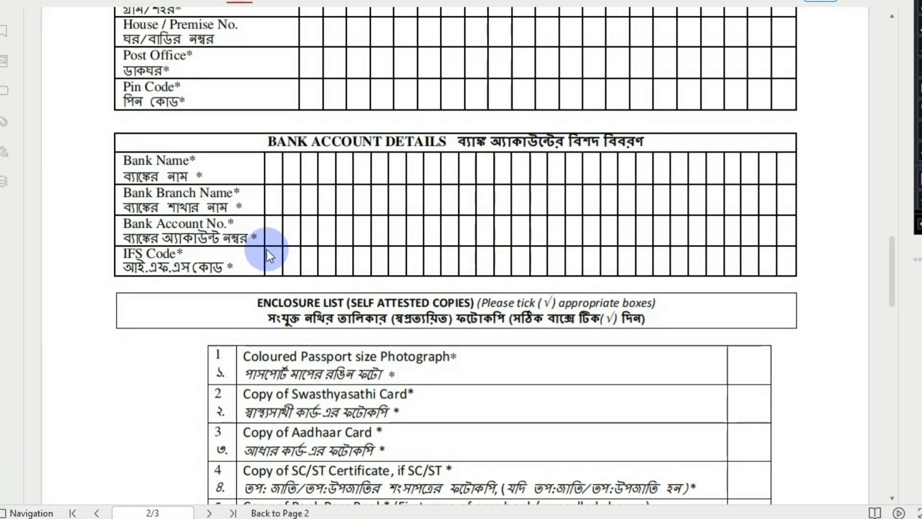
Step: Outline the whole enclosure list table and the tick boxes for the passport photograph, Swasthyasathi Card and Aadhaar Card with red rectangles
scroll(657, 221, "down", 5)
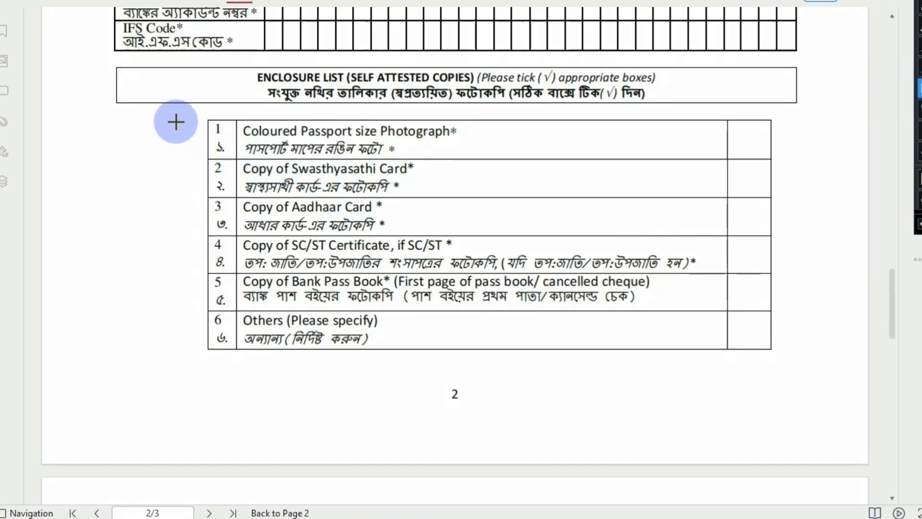
mouse_move(169, 106)
left_mouse_down()
mouse_move(218, 370)
mouse_move(816, 385)
left_mouse_up()
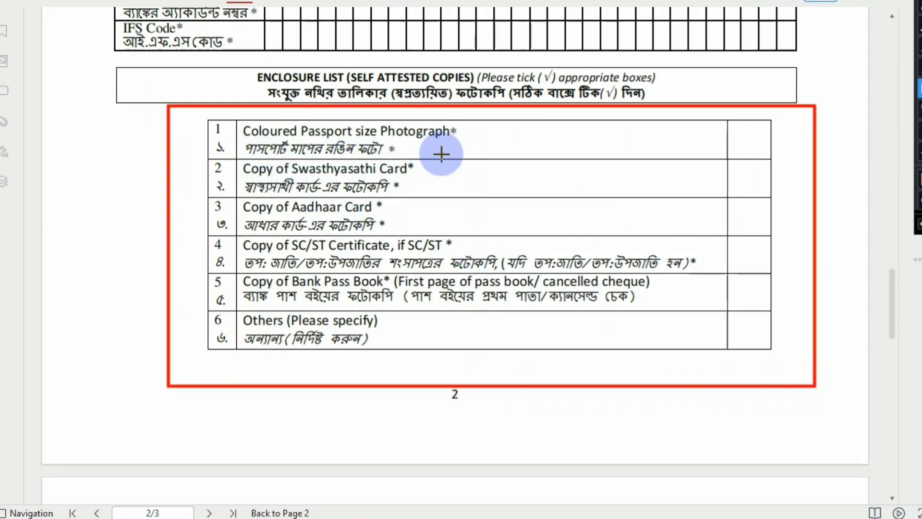
left_click_drag(741, 130, 756, 158)
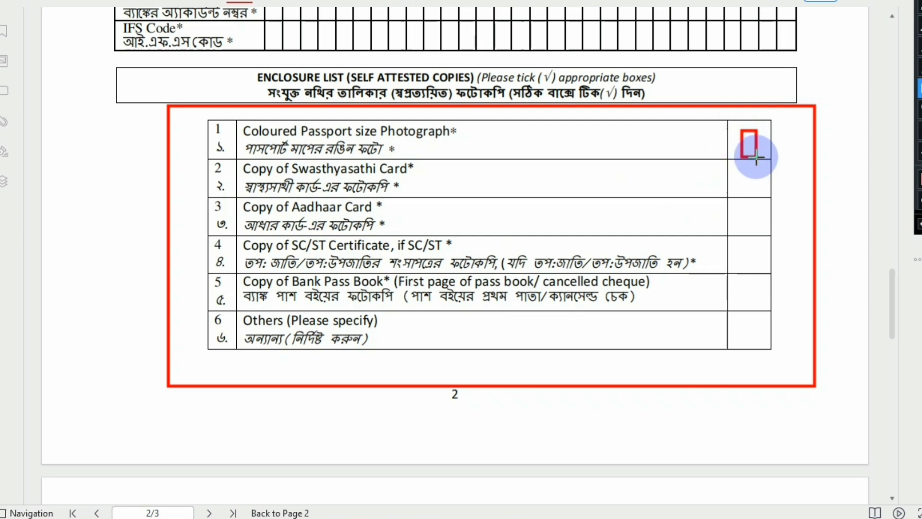
left_click(259, 205)
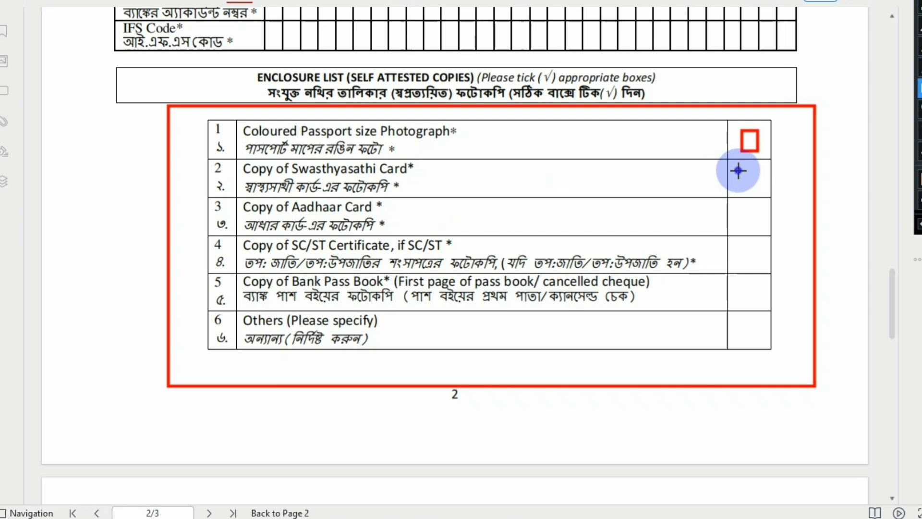
left_click_drag(738, 171, 757, 192)
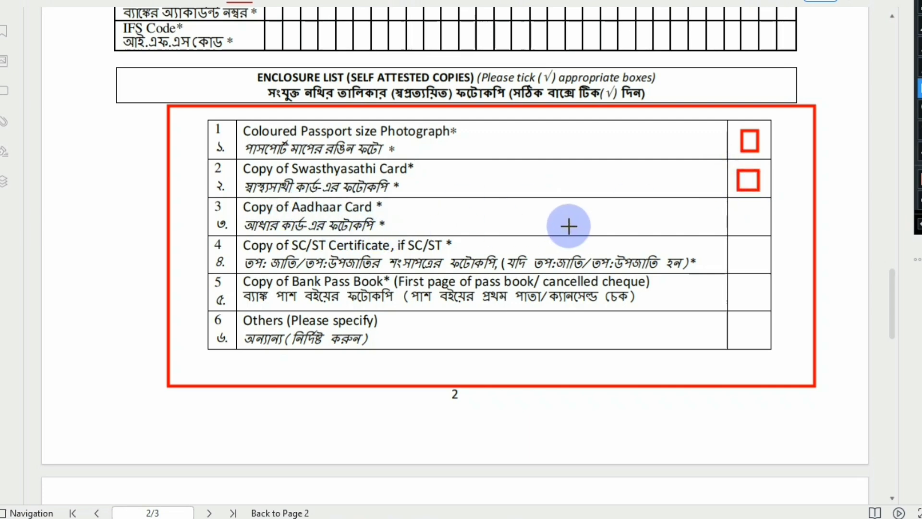
left_click_drag(743, 208, 754, 219)
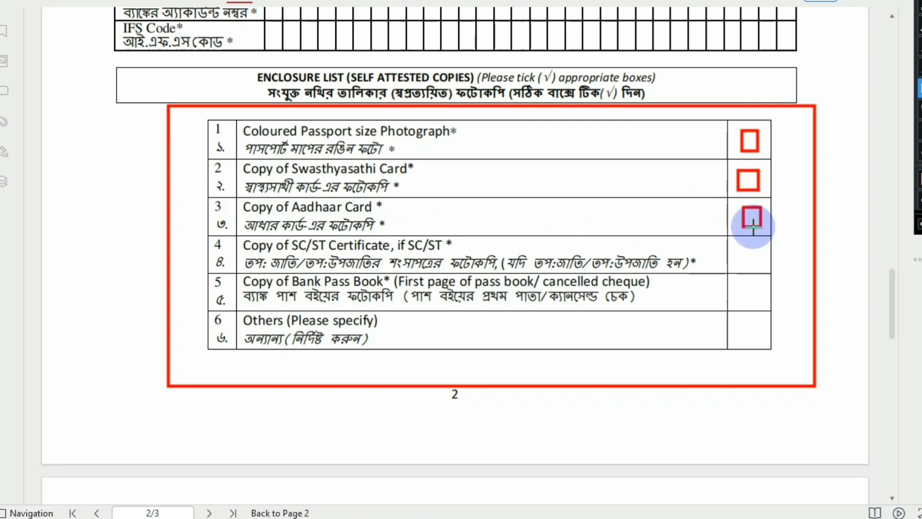
left_click_drag(753, 226, 753, 226)
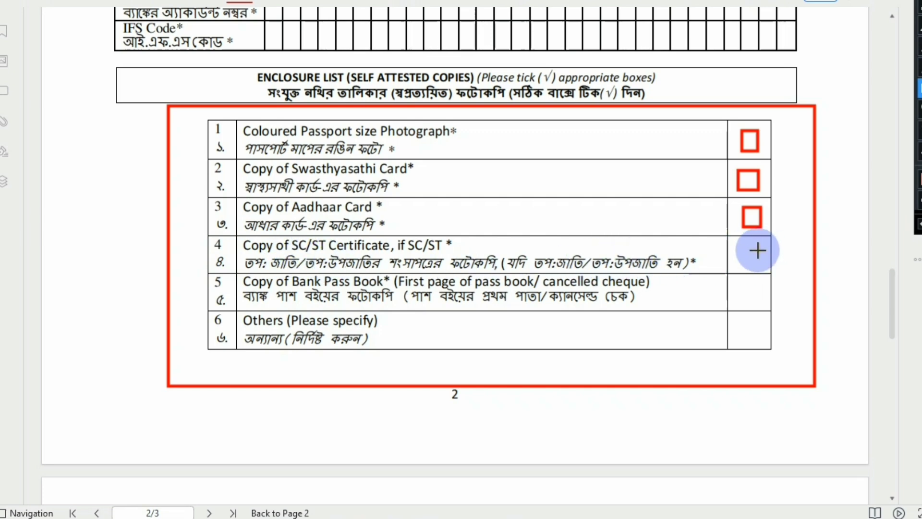
Step: Outline the SC/ST Certificate, Bank Pass Book and Others tick boxes in the enclosure list with red rectangles
left_click_drag(738, 252, 756, 265)
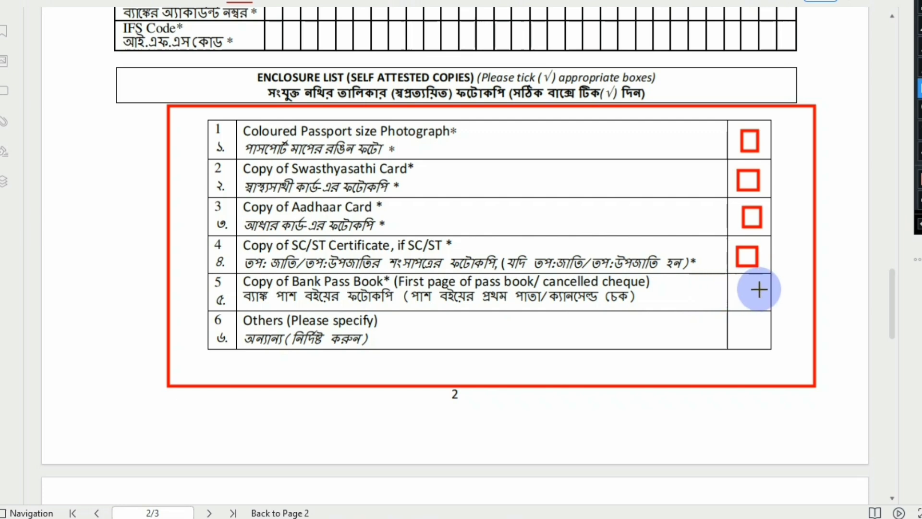
left_click_drag(734, 283, 752, 302)
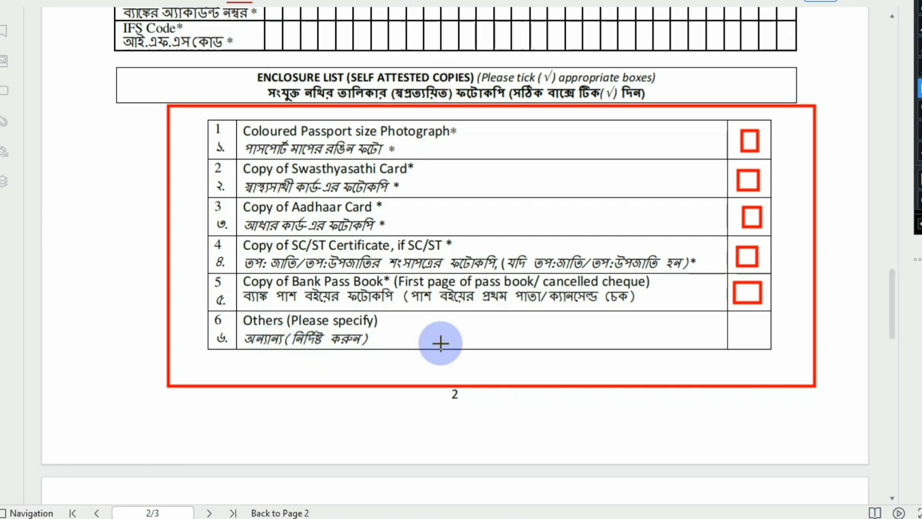
left_click_drag(736, 320, 761, 338)
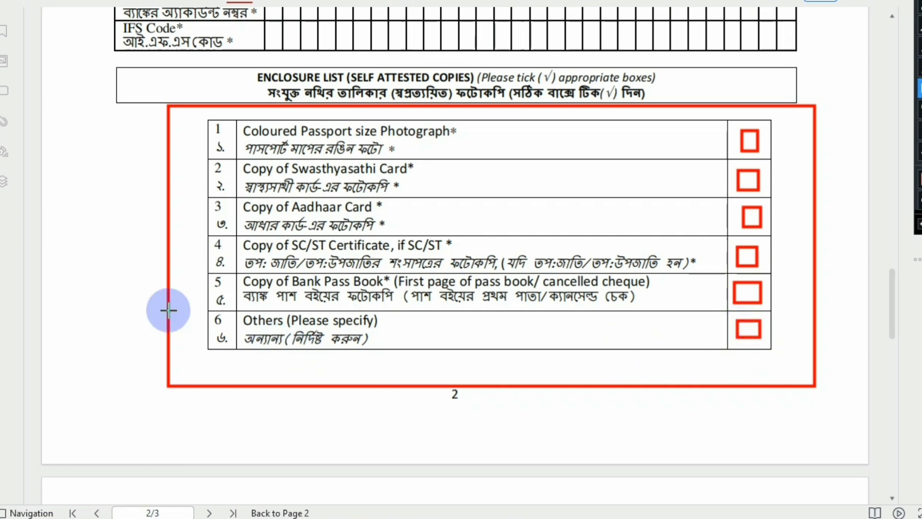
Step: Erase all red rectangles from the enclosure list
left_click(921, 151)
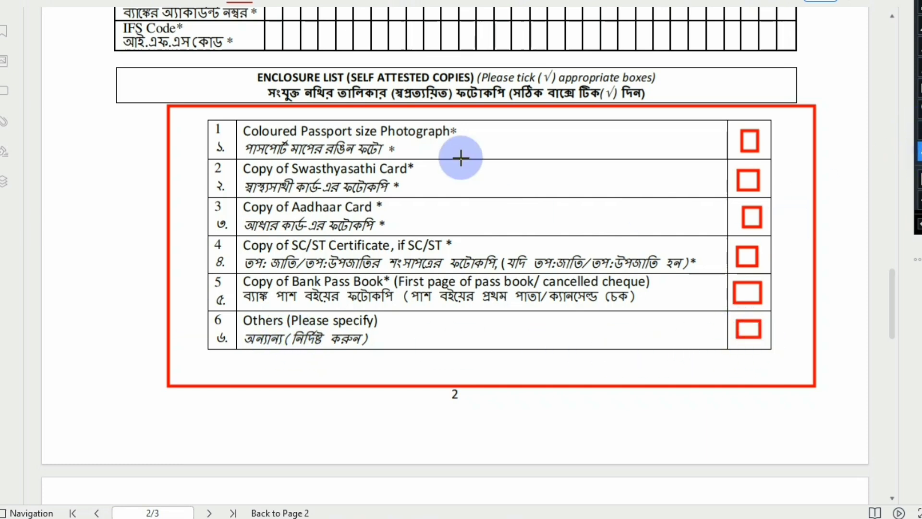
mouse_move(848, 70)
left_mouse_down()
mouse_move(737, 462)
mouse_move(0, 518)
left_mouse_up()
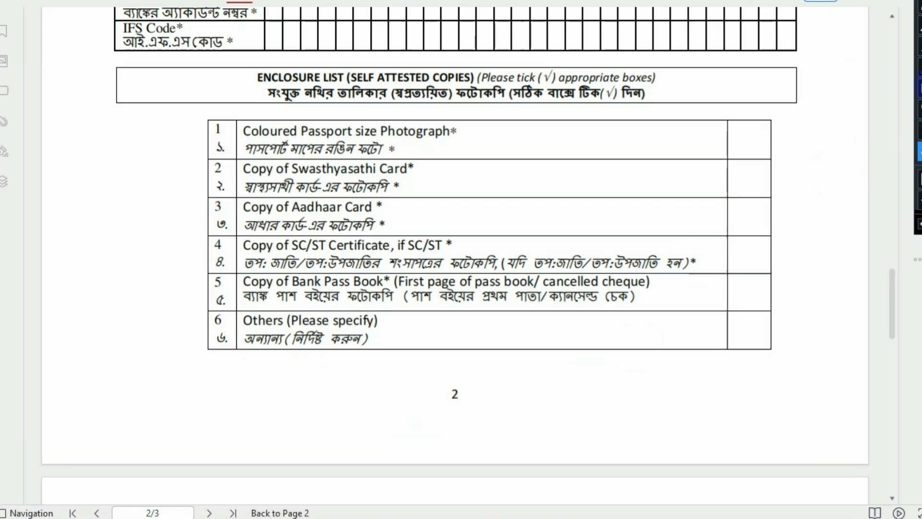
Step: Outline the applicant's signature space and the Date blank in the Self Declaration section with red rectangles
scroll(779, 226, "down", 8)
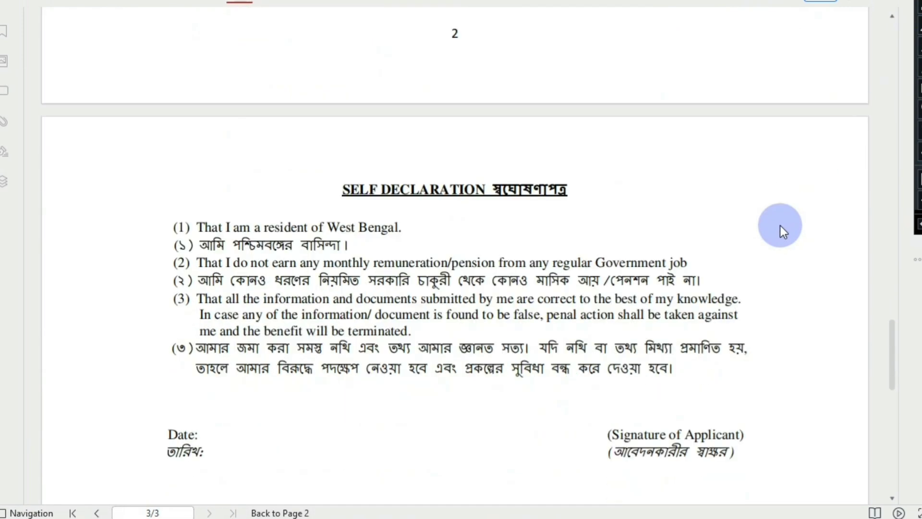
scroll(776, 227, "down", 1)
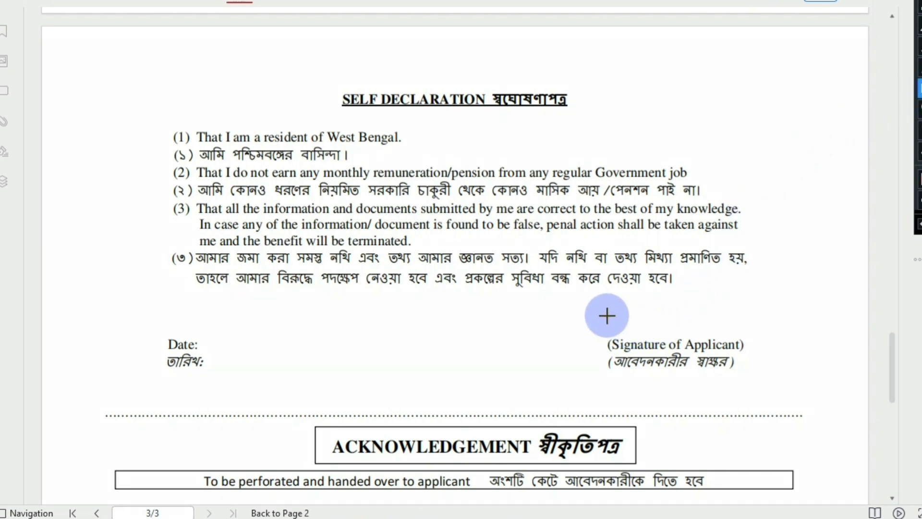
mouse_move(601, 312)
left_mouse_down()
mouse_move(632, 327)
mouse_move(748, 335)
left_mouse_up()
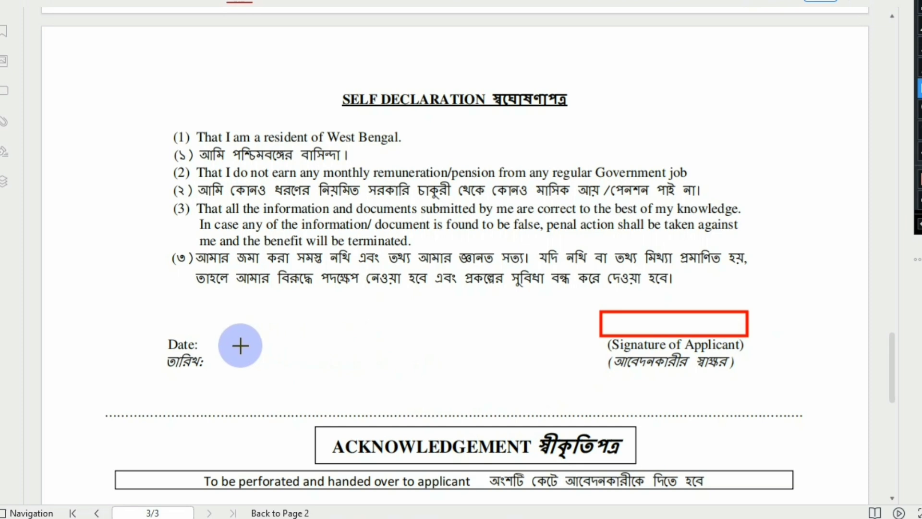
left_click_drag(203, 342, 278, 357)
Step: Erase all red rectangles from the Self Declaration section
left_click(920, 154)
mouse_move(805, 287)
left_mouse_down()
mouse_move(786, 325)
mouse_move(0, 518)
left_mouse_up()
Step: Outline the applicant name, daughter/wife of and application date blanks in the English Acknowledgement text with red rectangles
scroll(833, 194, "down", 8)
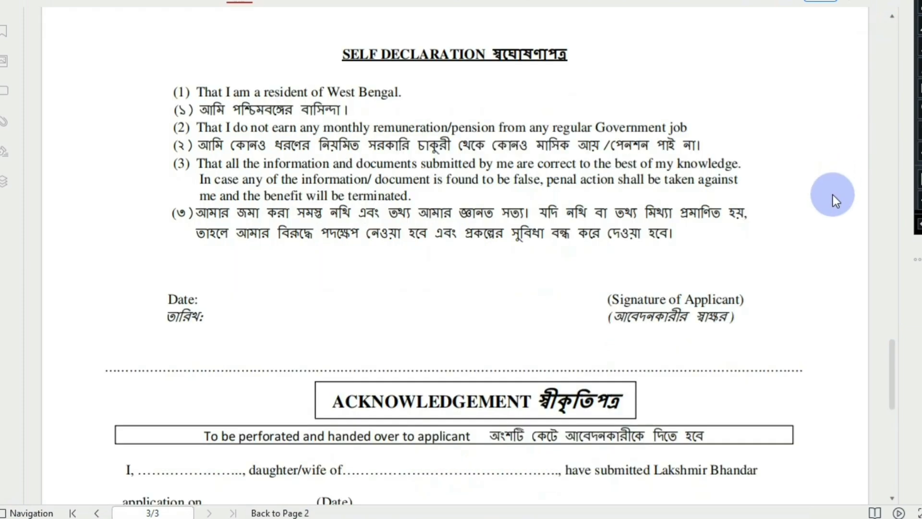
scroll(829, 201, "down", 4)
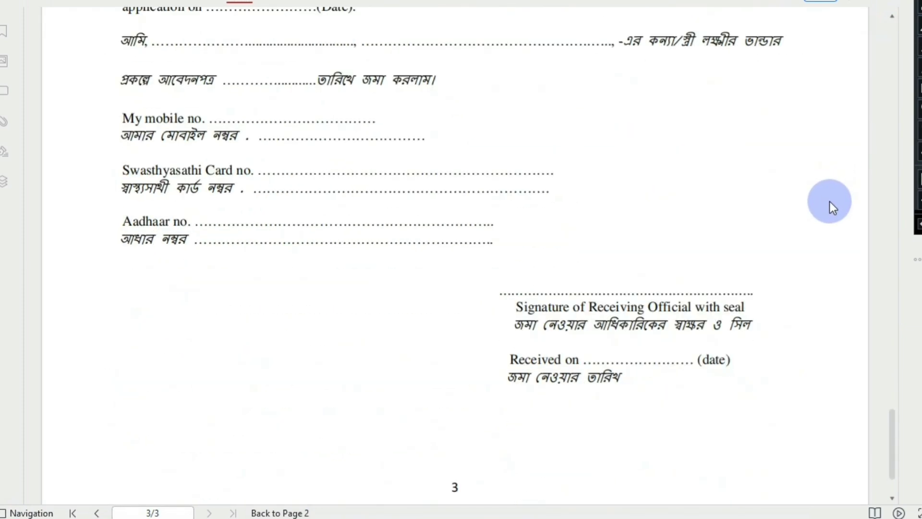
scroll(829, 201, "up", 5)
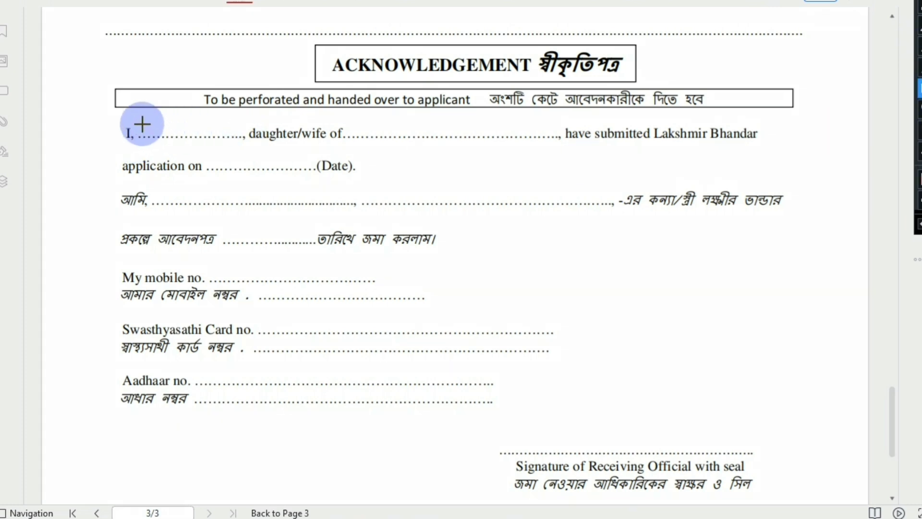
left_click_drag(141, 124, 187, 136)
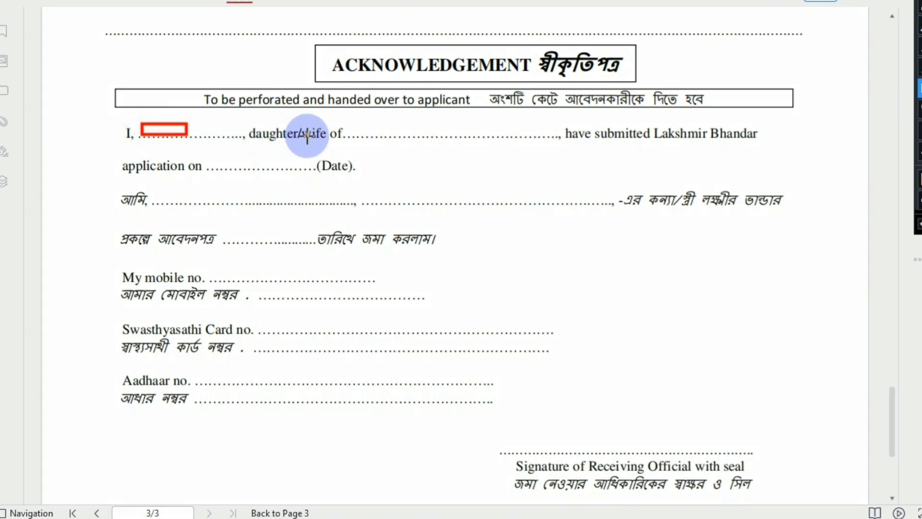
left_click_drag(364, 122, 471, 130)
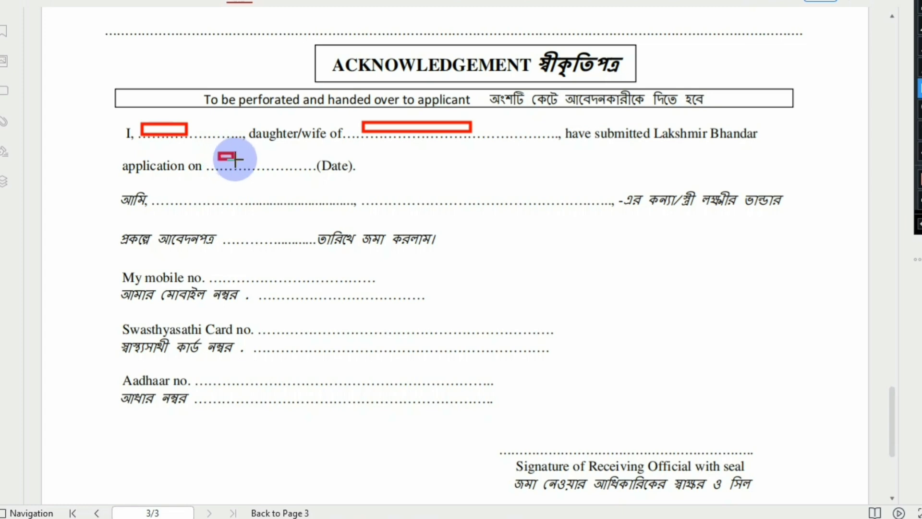
left_click_drag(234, 158, 304, 165)
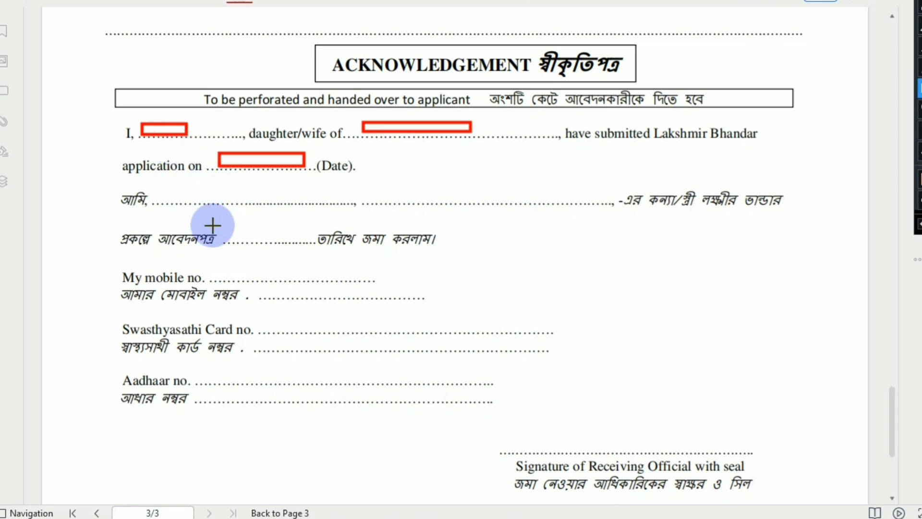
Step: Outline the Bengali Acknowledgement's submission line and its applicant name, daughter/wife of and date blanks with red rectangles
mouse_move(110, 224)
left_mouse_down()
mouse_move(197, 266)
mouse_move(414, 268)
left_mouse_up()
left_click_drag(167, 181, 232, 189)
left_click_drag(232, 190, 272, 194)
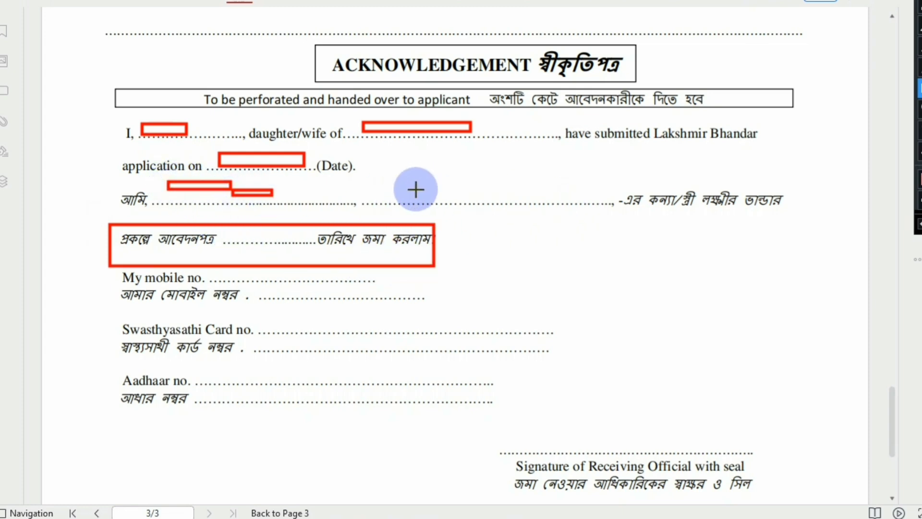
left_click_drag(396, 181, 533, 196)
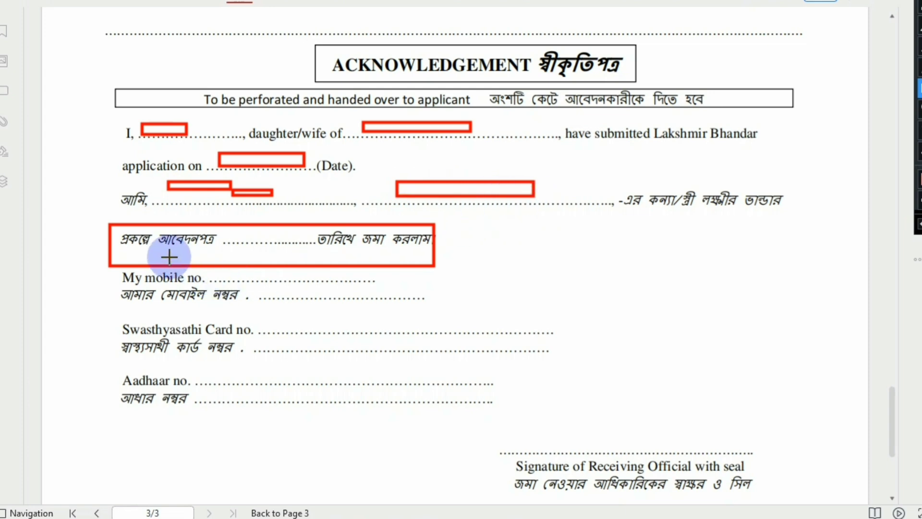
left_click_drag(240, 231, 275, 235)
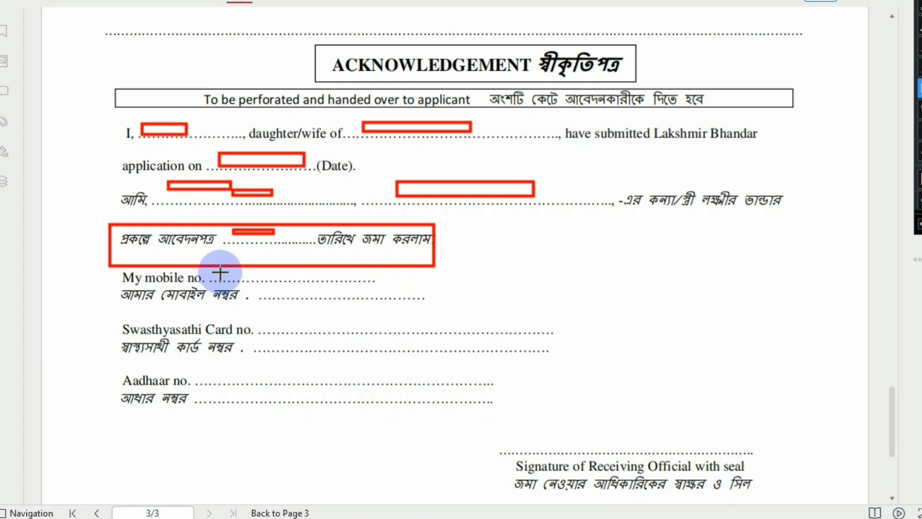
Step: Outline the mobile number, Swasthyasathi Card number, Aadhaar number and receiving official's signature blanks in the Acknowledgement with red rectangles
left_click_drag(221, 272, 271, 278)
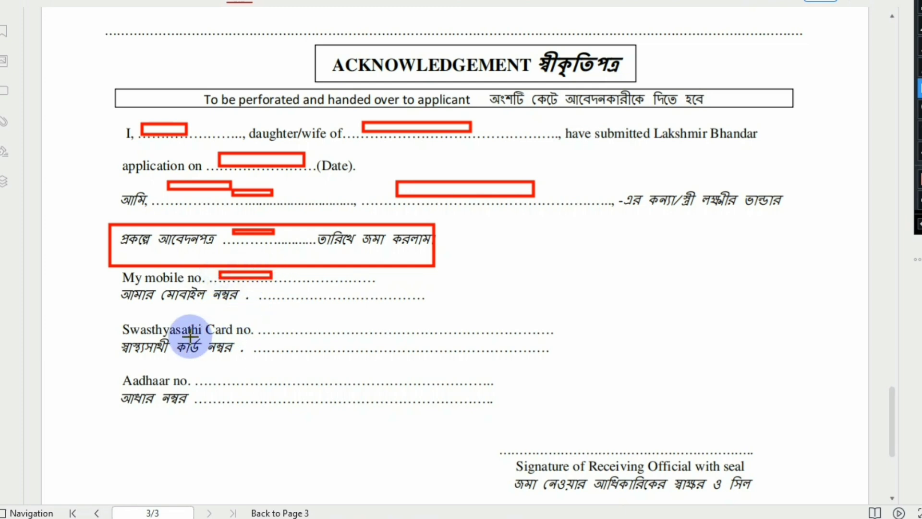
left_click_drag(253, 315, 384, 325)
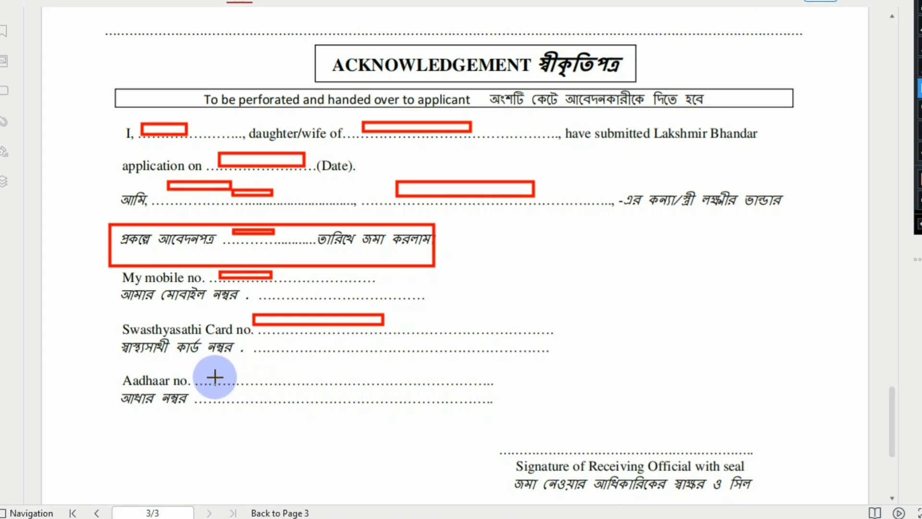
left_click_drag(206, 370, 349, 382)
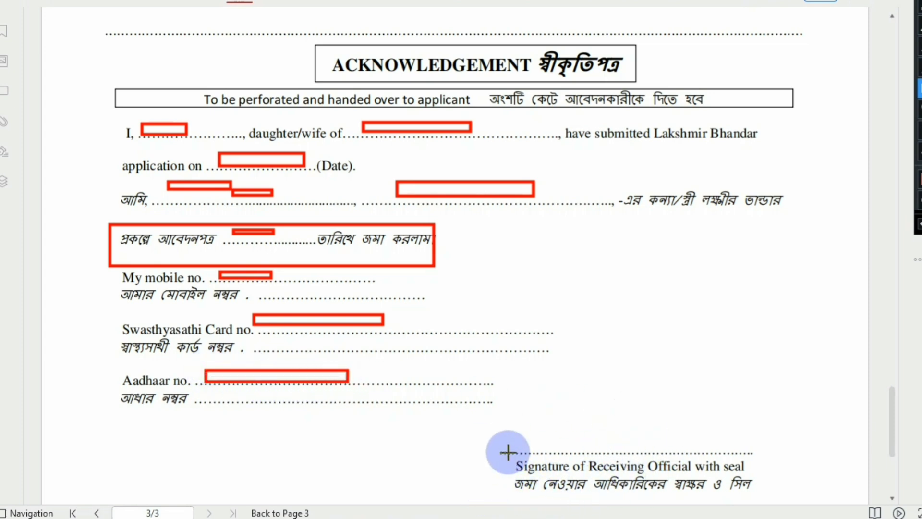
mouse_move(492, 430)
left_mouse_down()
mouse_move(551, 444)
mouse_move(737, 445)
left_mouse_up()
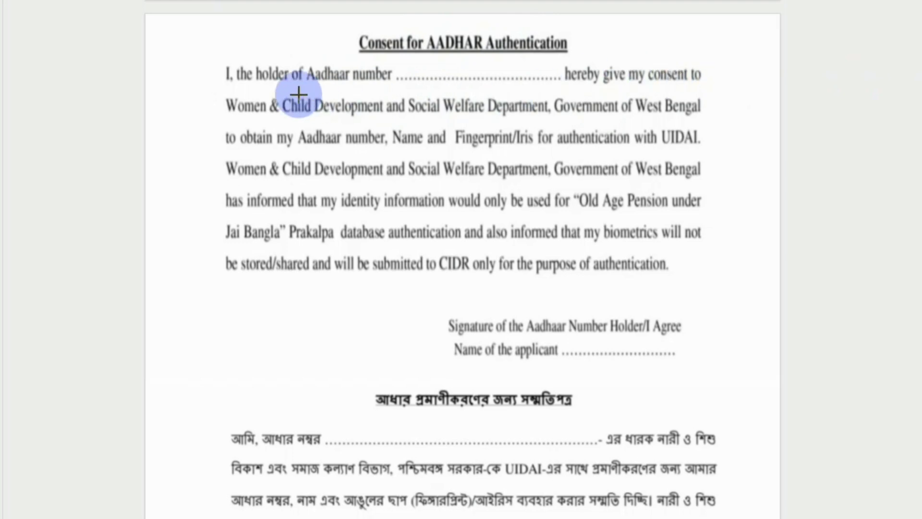
Step: Outline the Aadhaar number and applicant name blanks in the English Aadhaar consent with red rectangles and erase the marks
mouse_move(404, 58)
left_mouse_down()
mouse_move(423, 57)
mouse_move(434, 70)
mouse_move(549, 76)
left_mouse_up()
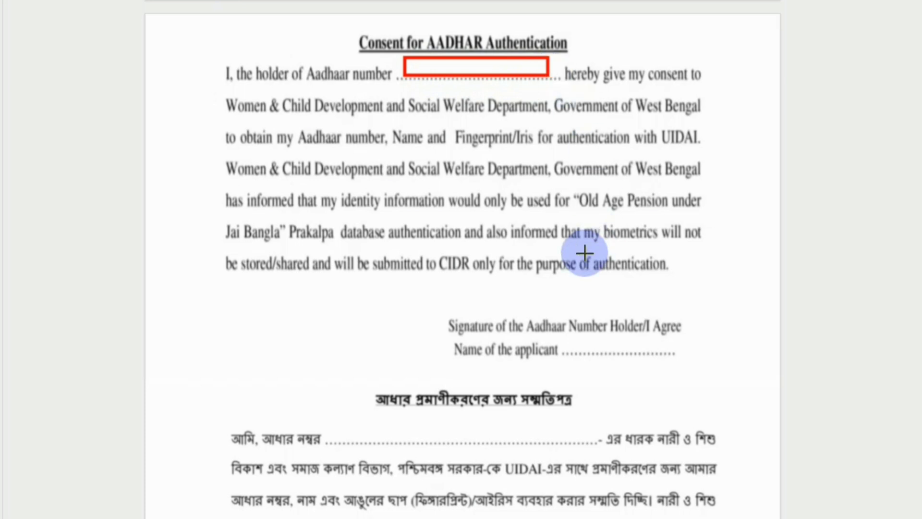
left_click_drag(574, 339, 676, 354)
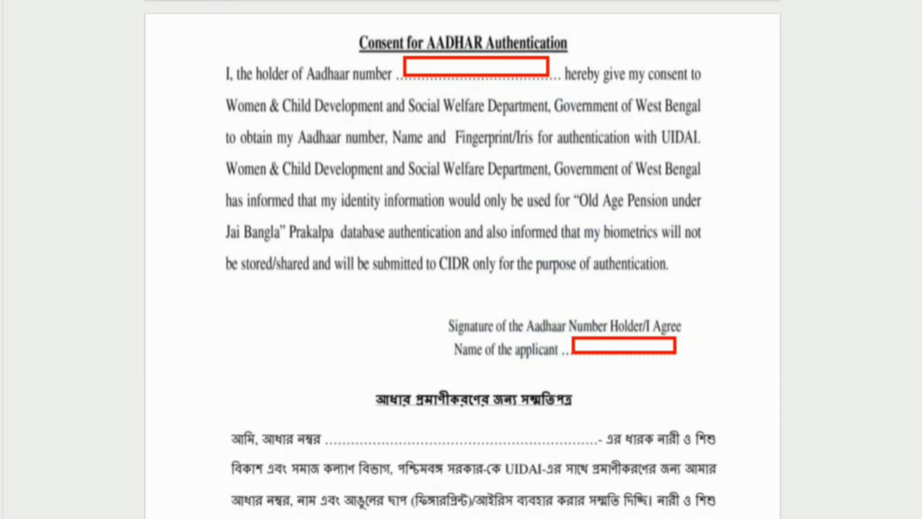
mouse_move(790, 4)
left_mouse_down()
mouse_move(679, 518)
mouse_move(105, 517)
left_mouse_up()
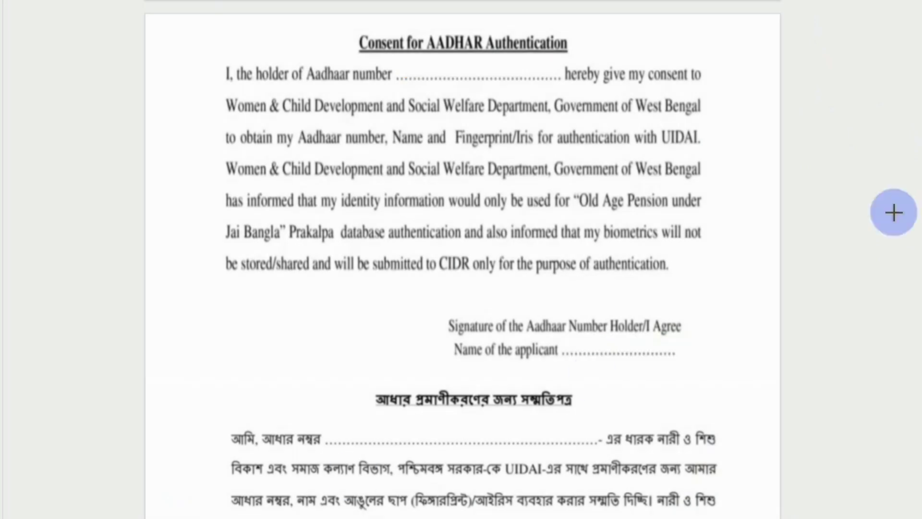
Step: Outline the Aadhaar number and applicant name blanks in the Bengali Aadhaar consent with red rectangles
scroll(816, 274, "down", 5)
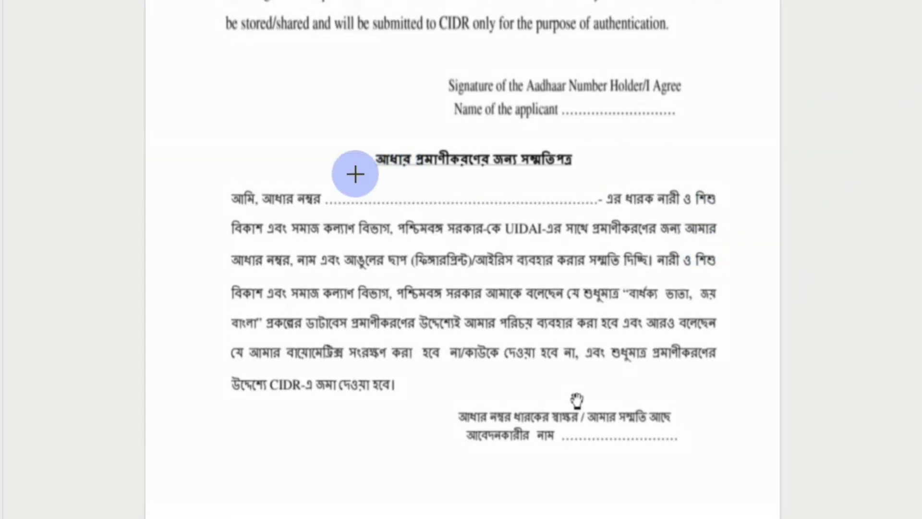
left_click_drag(348, 175, 566, 198)
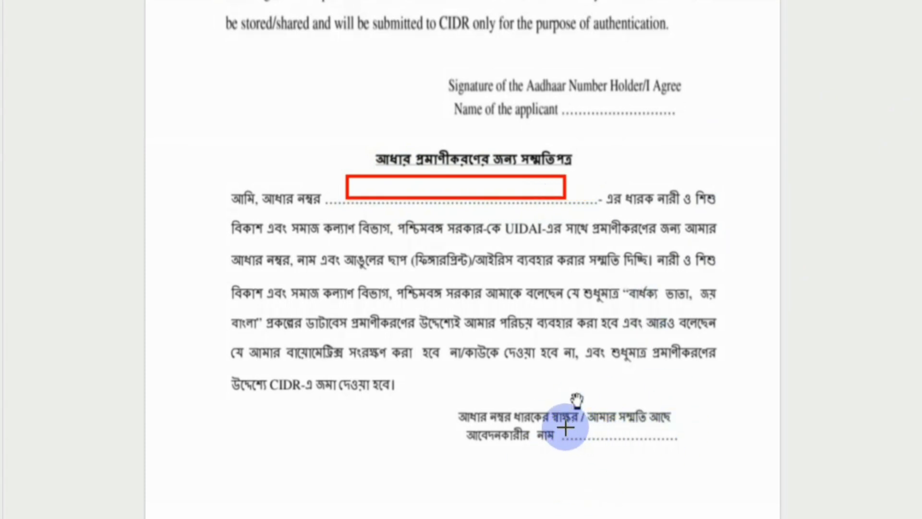
left_click_drag(565, 427, 695, 438)
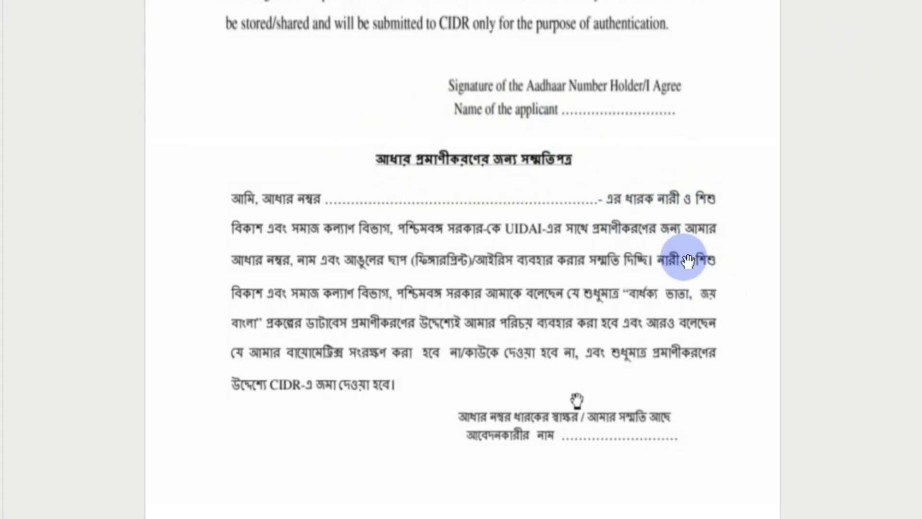
left_click_drag(650, 134, 594, 502)
scroll(632, 261, "up", 10)
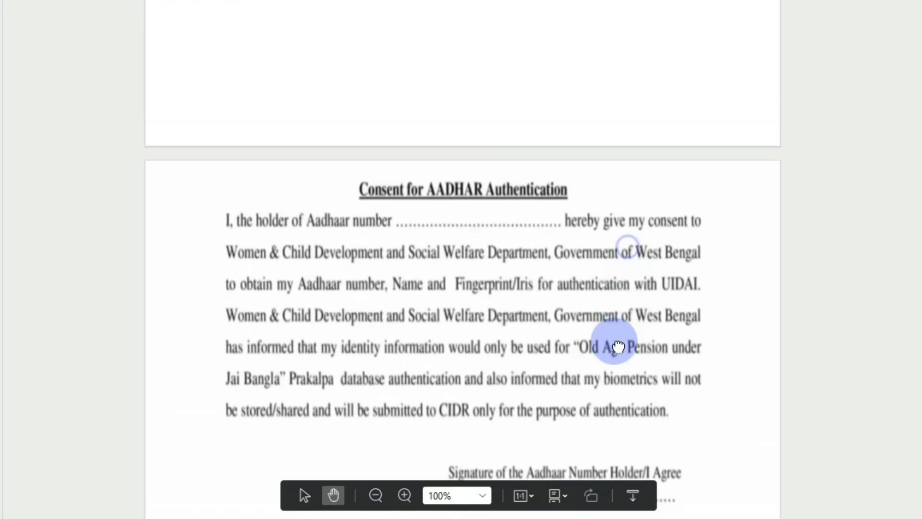
scroll(637, 140, "up", 10)
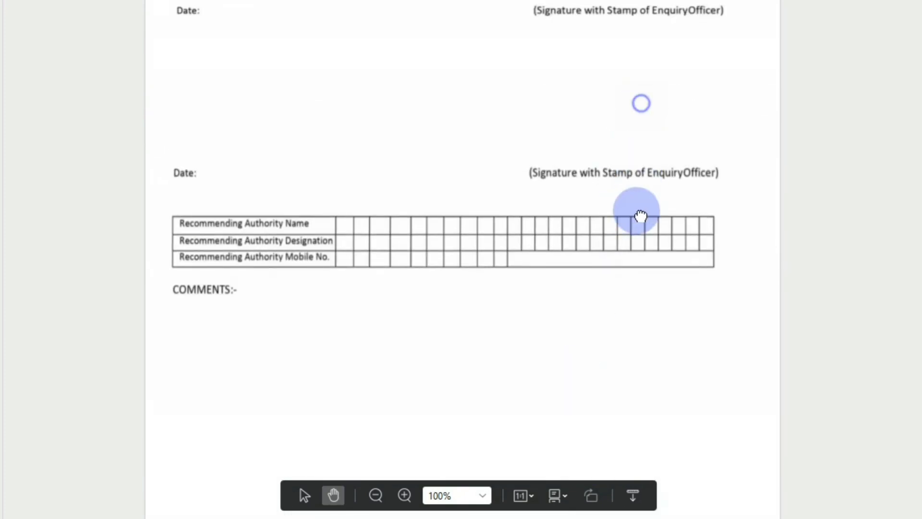
scroll(675, 167, "down", 10)
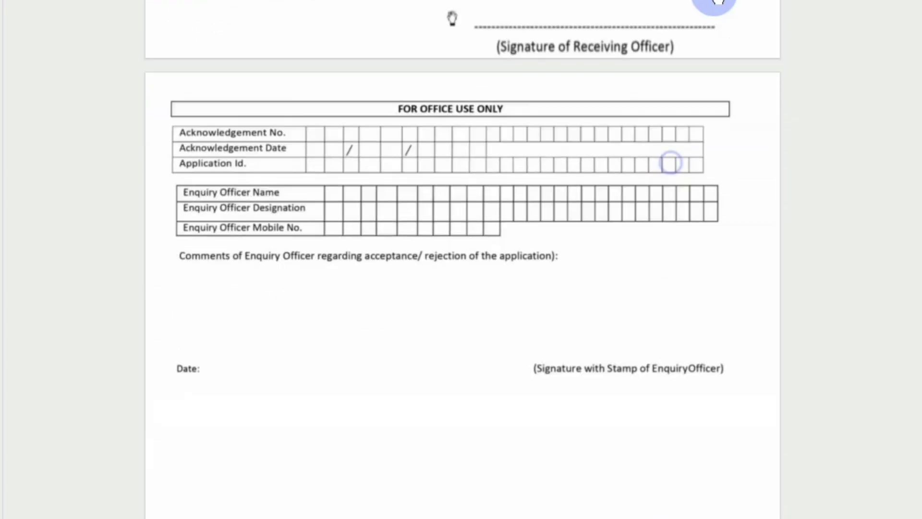
scroll(649, 239, "down", 10)
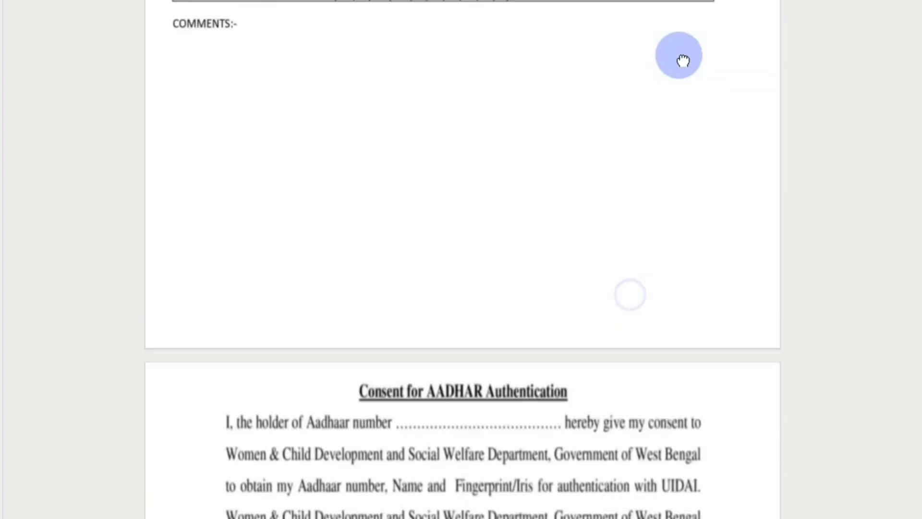